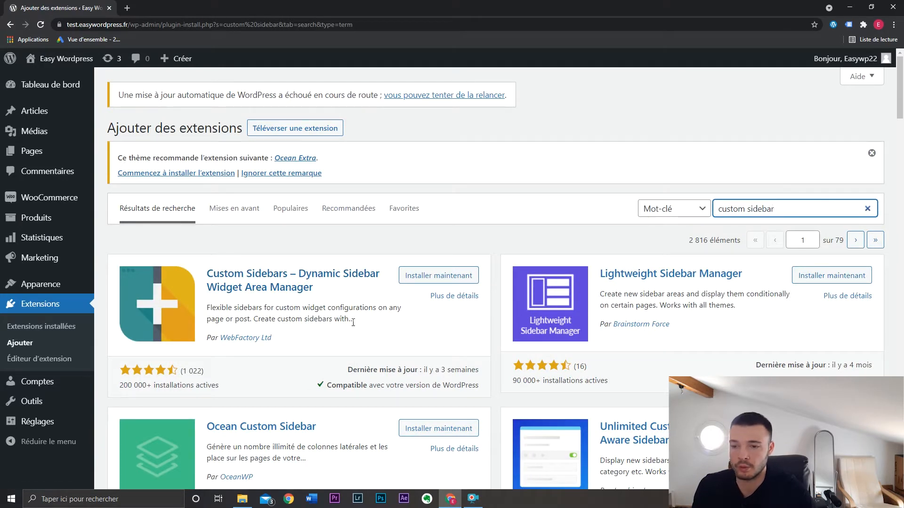
Install and activate the "Custom Sidebars – Dynamic Sidebar Widget Area Manager" plugin.
{"action": "left_click", "coordinate": [438, 275]}
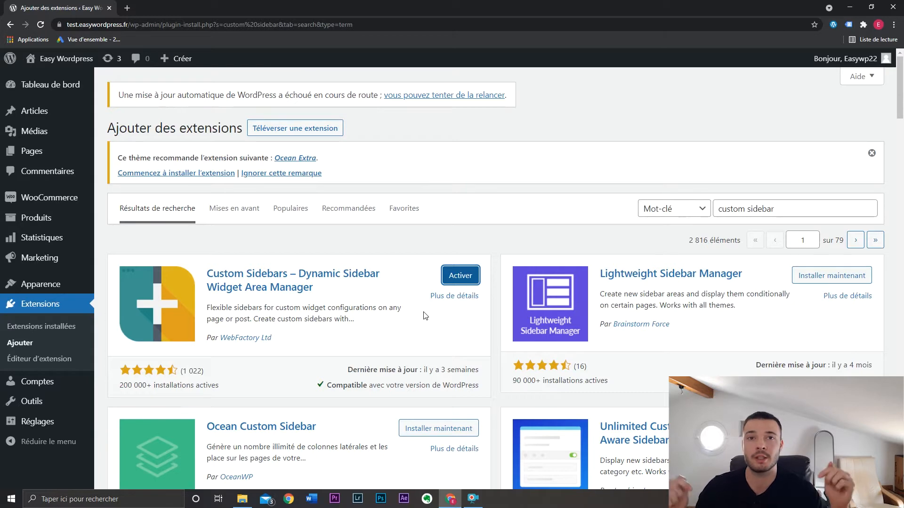
{"action": "left_click", "coordinate": [425, 316]}
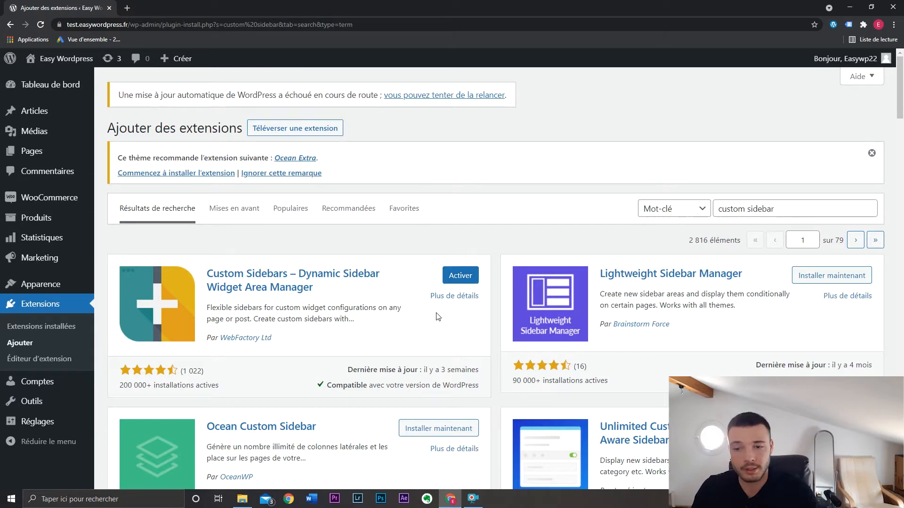
{"action": "left_click", "coordinate": [461, 276]}
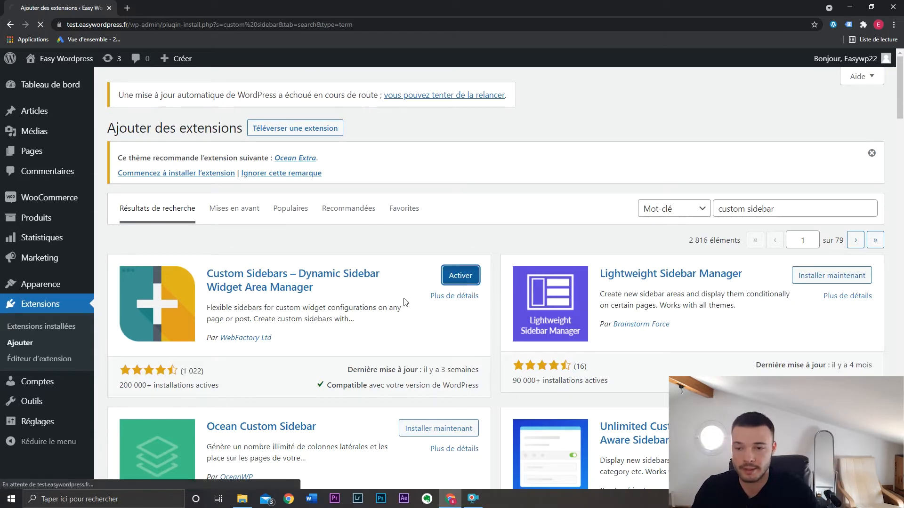
Go to the site's widget management page and open the form for a new custom sidebar.
{"action": "mouse_move", "coordinate": [85, 289]}
{"action": "left_click", "coordinate": [121, 317]}
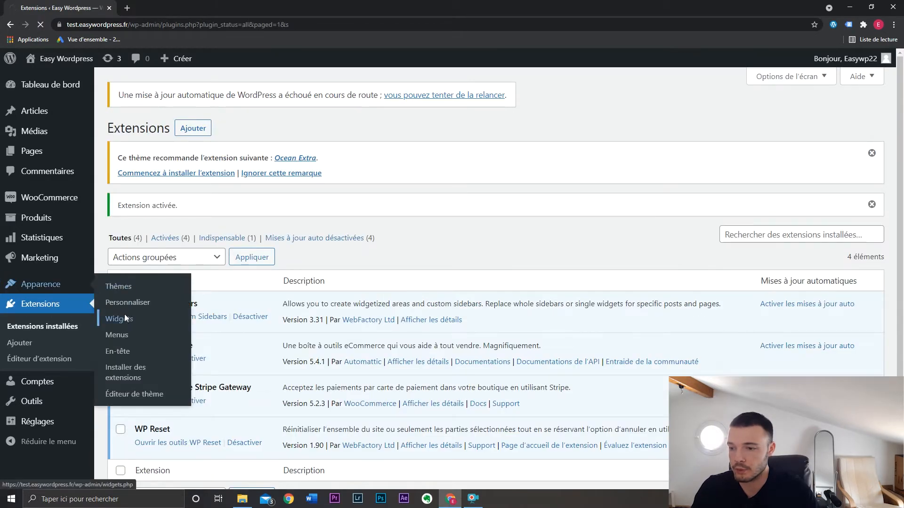
{"action": "scroll", "coordinate": [570, 243], "scroll_direction": "down", "scroll_amount": 1}
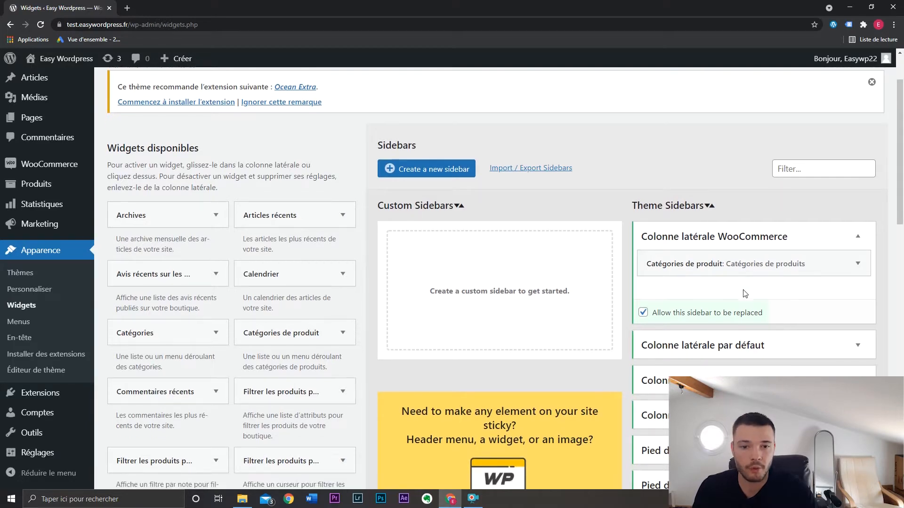
{"action": "scroll", "coordinate": [565, 244], "scroll_direction": "down", "scroll_amount": 2}
{"action": "scroll", "coordinate": [769, 263], "scroll_direction": "up", "scroll_amount": 3}
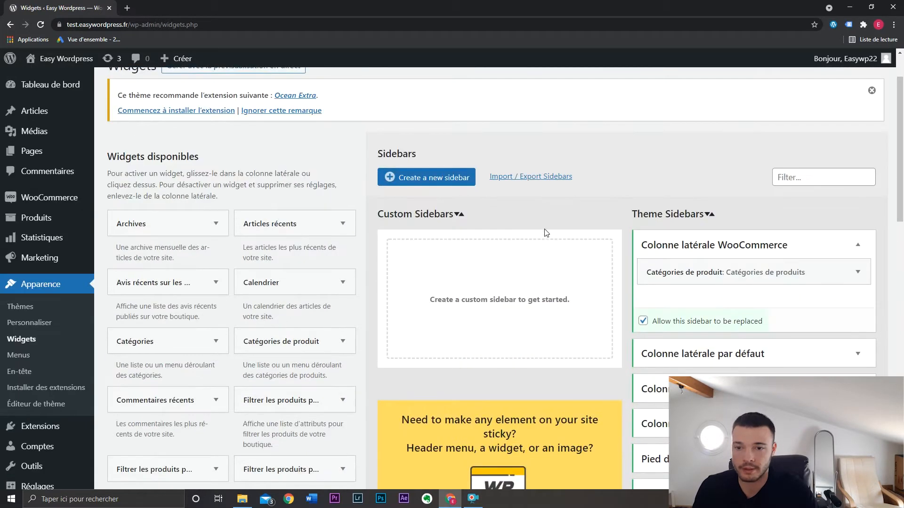
{"action": "left_click", "coordinate": [451, 179]}
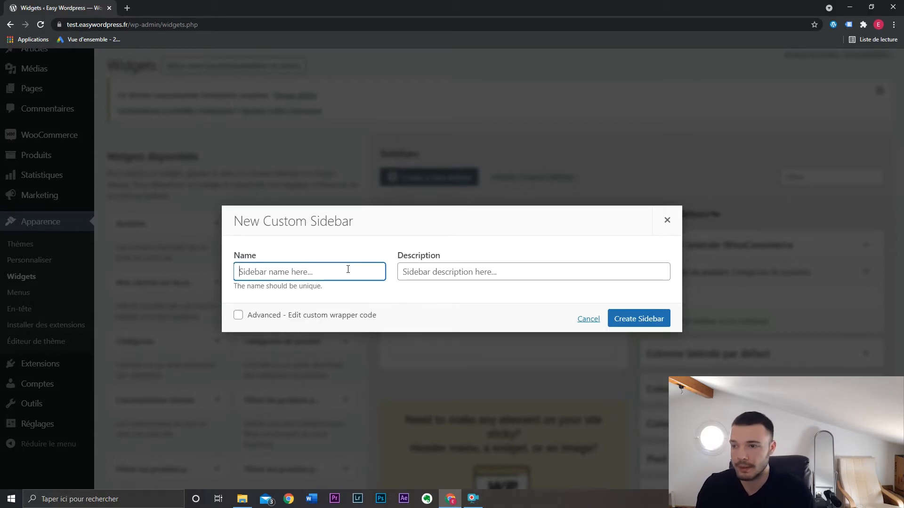
Load test.easywordpress.fr in a new browser tab and go to the post categories in its dashboard.
{"action": "key", "text": "ctrl+t"}
{"action": "type", "text": "test"}
{"action": "key", "text": "Return"}
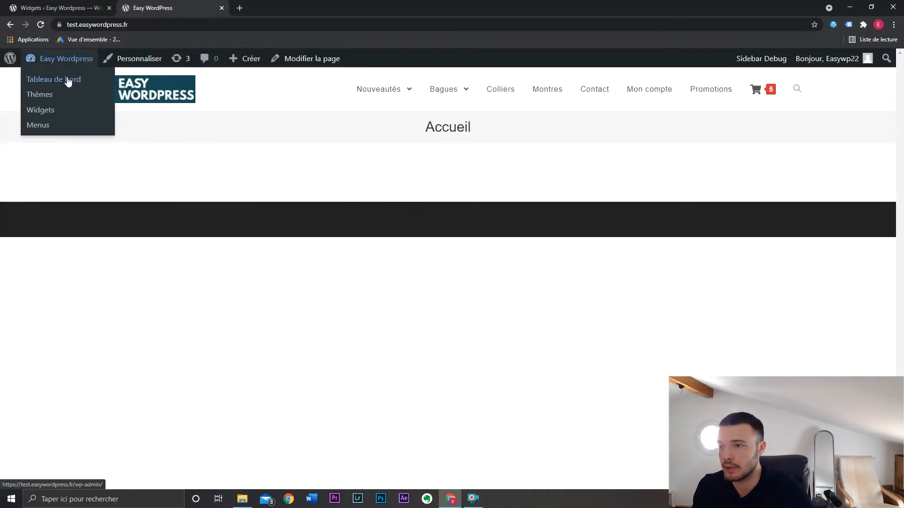
{"action": "left_click", "coordinate": [66, 79]}
{"action": "mouse_move", "coordinate": [90, 194]}
{"action": "mouse_move", "coordinate": [76, 157]}
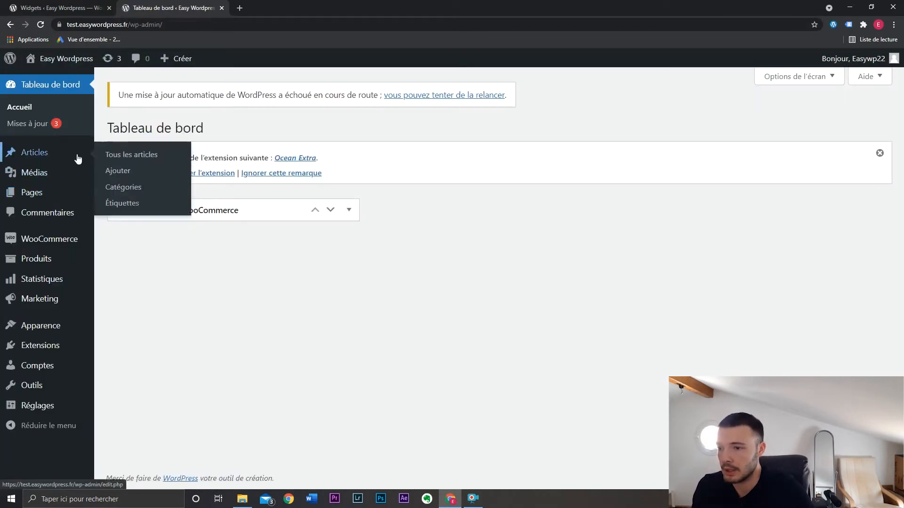
{"action": "left_click", "coordinate": [136, 190]}
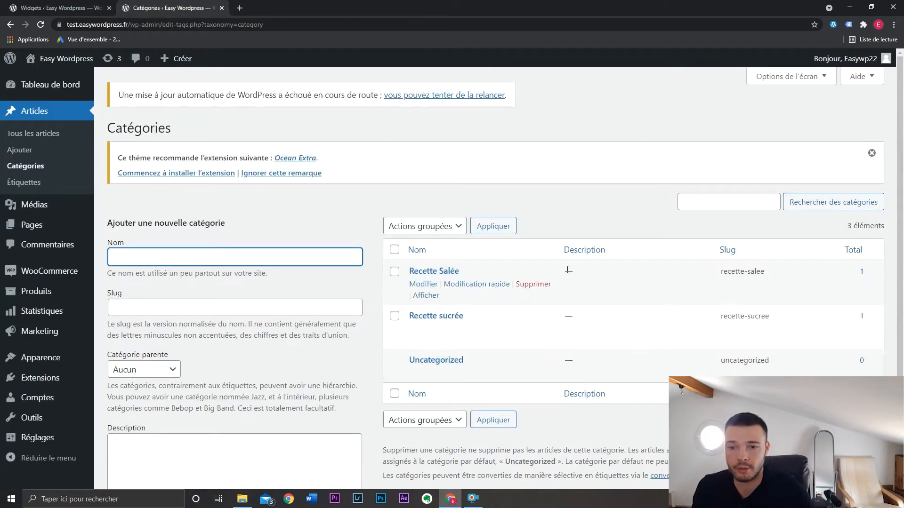
Open the public pages of the Recette Salée and Recette sucrée categories in separate browser tabs.
{"action": "left_click", "coordinate": [426, 296], "text": "ctrl"}
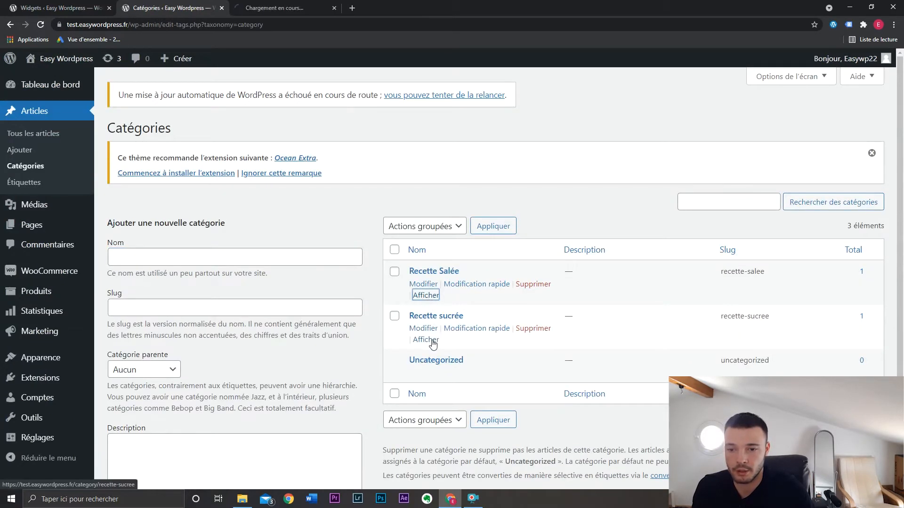
{"action": "left_click", "coordinate": [426, 339], "text": "ctrl"}
{"action": "left_click", "coordinate": [264, 8]}
{"action": "left_click", "coordinate": [376, 8]}
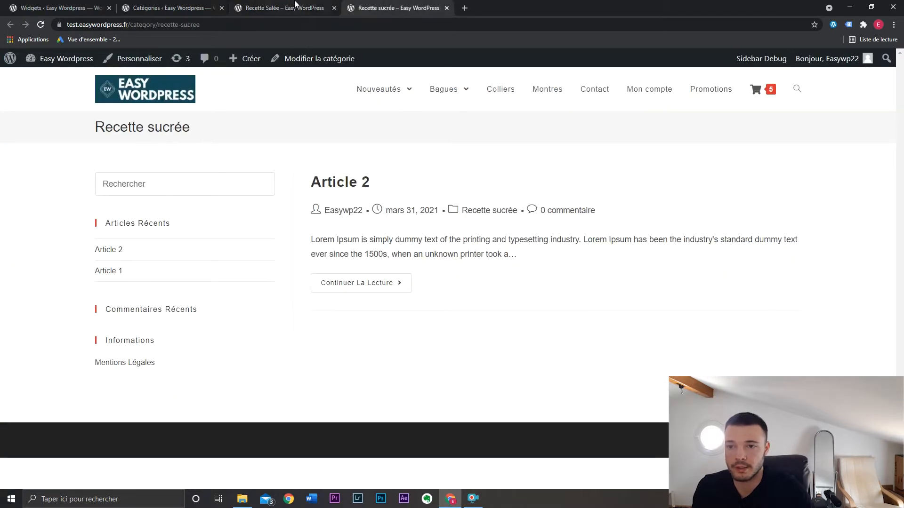
Compare the sidebars shown on the Recette Salée and Recette sucrée category pages.
{"action": "left_click", "coordinate": [296, 7]}
{"action": "left_click", "coordinate": [400, 8]}
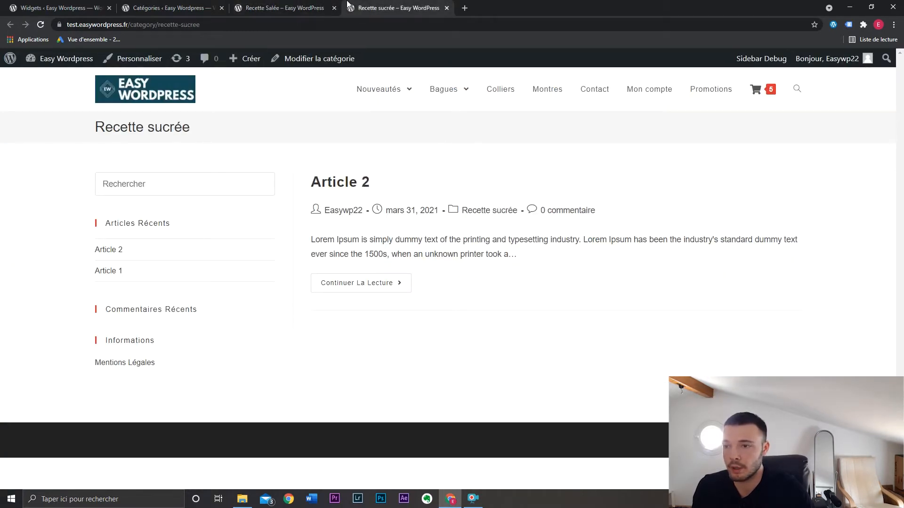
{"action": "left_click", "coordinate": [297, 4]}
{"action": "left_click", "coordinate": [370, 5]}
{"action": "left_click", "coordinate": [320, 4]}
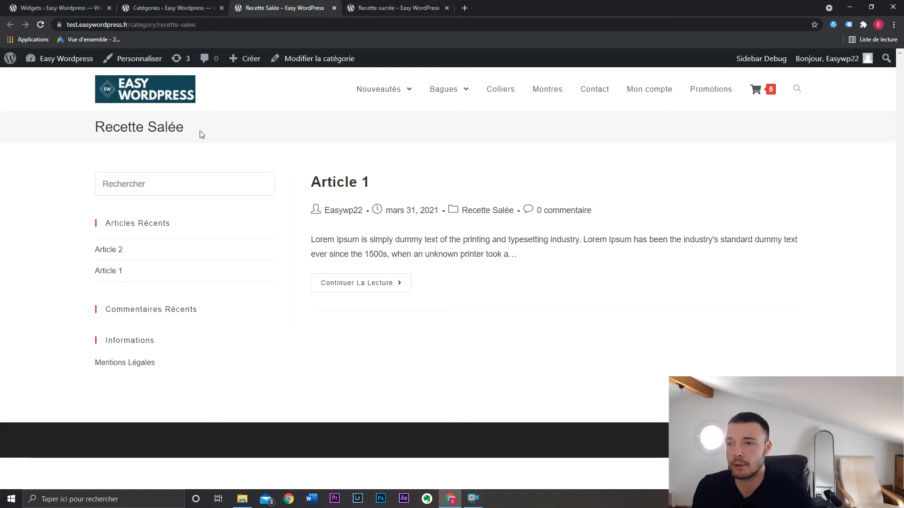
{"action": "left_click", "coordinate": [361, 4]}
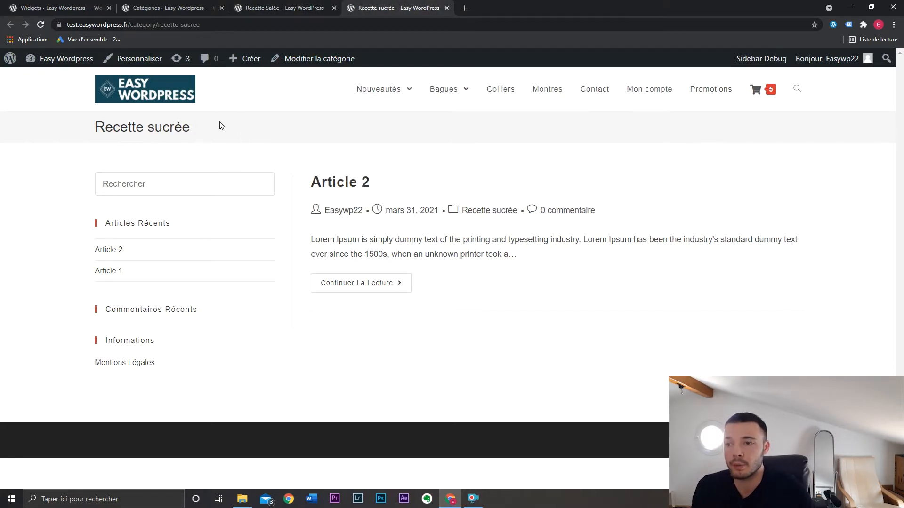
{"action": "left_click", "coordinate": [278, 5]}
Return to the new custom sidebar form and create a sidebar named "Recette sucrée".
{"action": "left_click", "coordinate": [70, 4]}
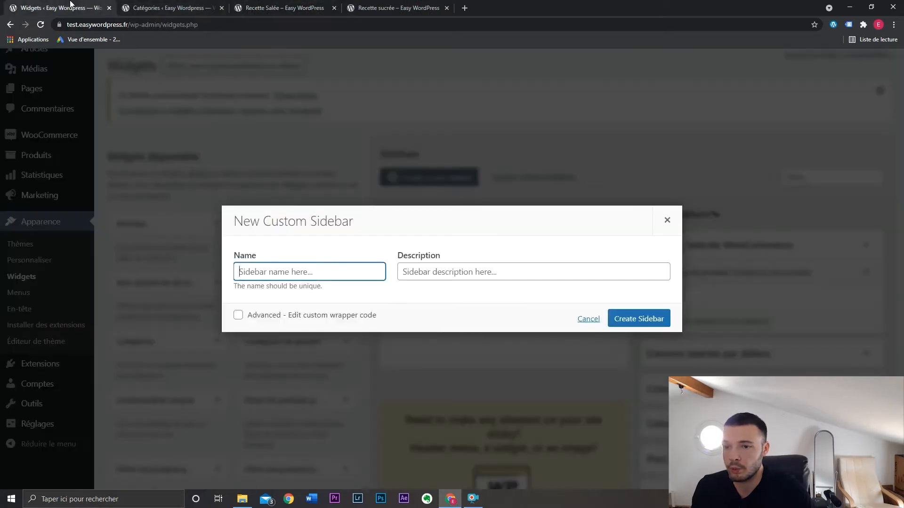
{"action": "type", "text": "Re"}
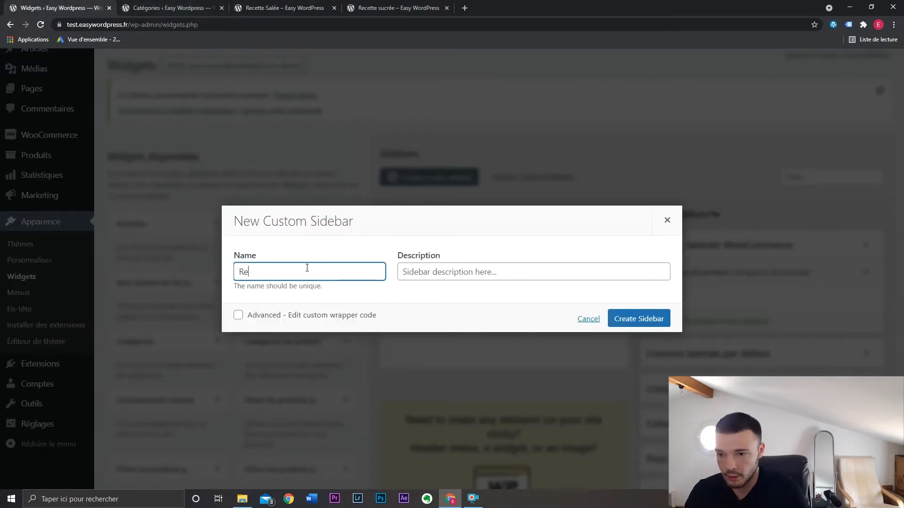
{"action": "type", "text": "cette sucrée"}
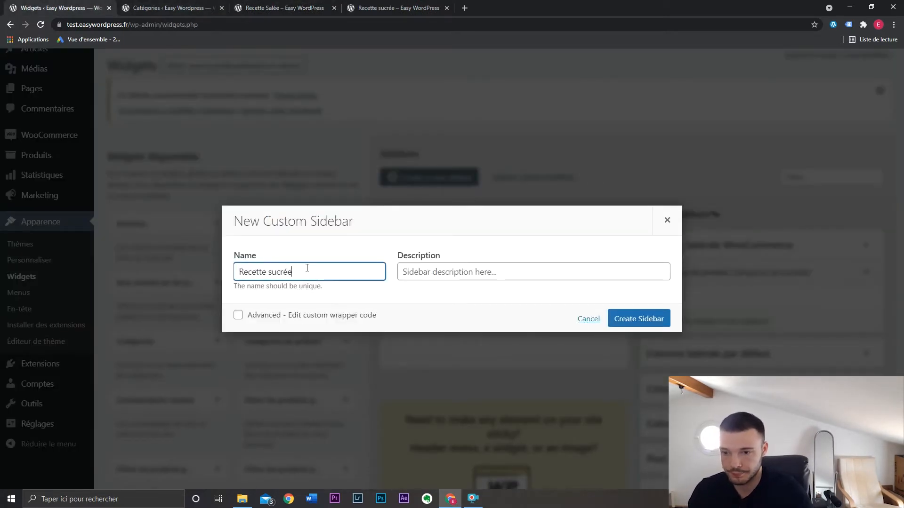
{"action": "left_click", "coordinate": [632, 320]}
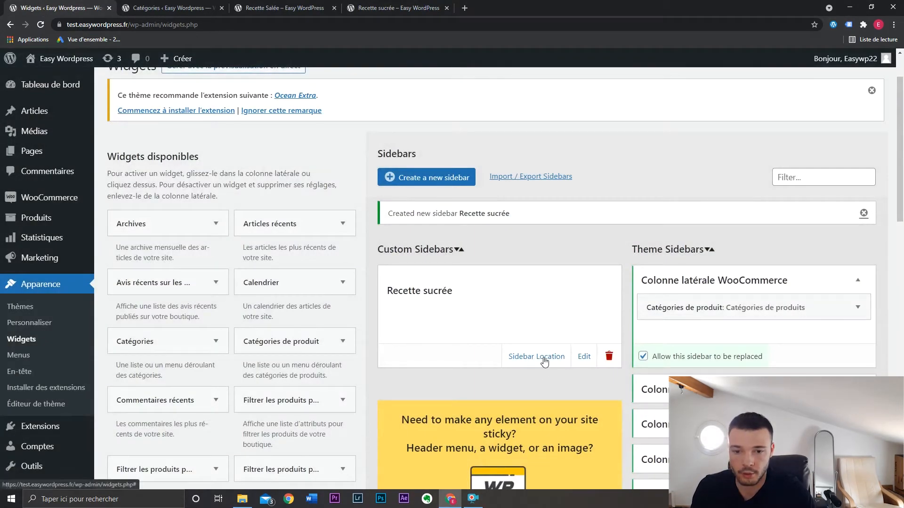
Open the location settings of the Recette sucrée sidebar and expand the criteria for all single entries.
{"action": "left_click", "coordinate": [545, 359]}
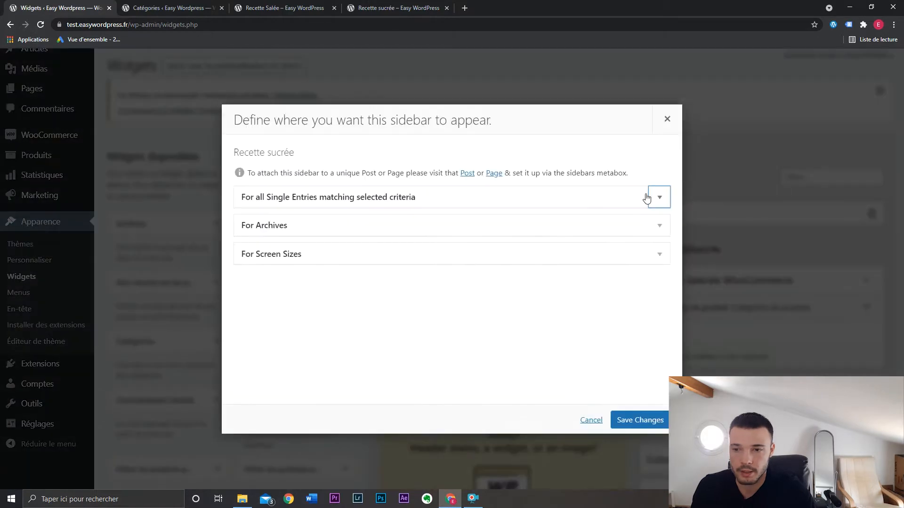
{"action": "left_click", "coordinate": [470, 203]}
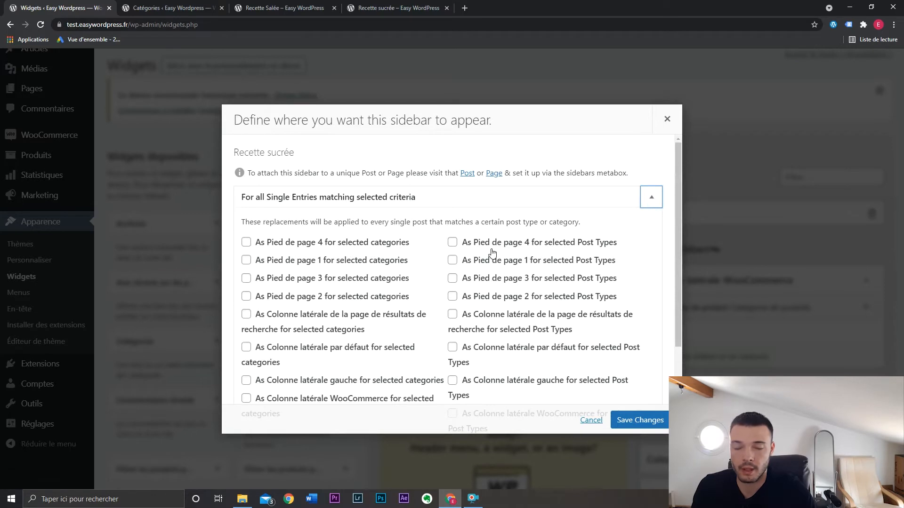
{"action": "scroll", "coordinate": [497, 253], "scroll_direction": "down", "scroll_amount": 2}
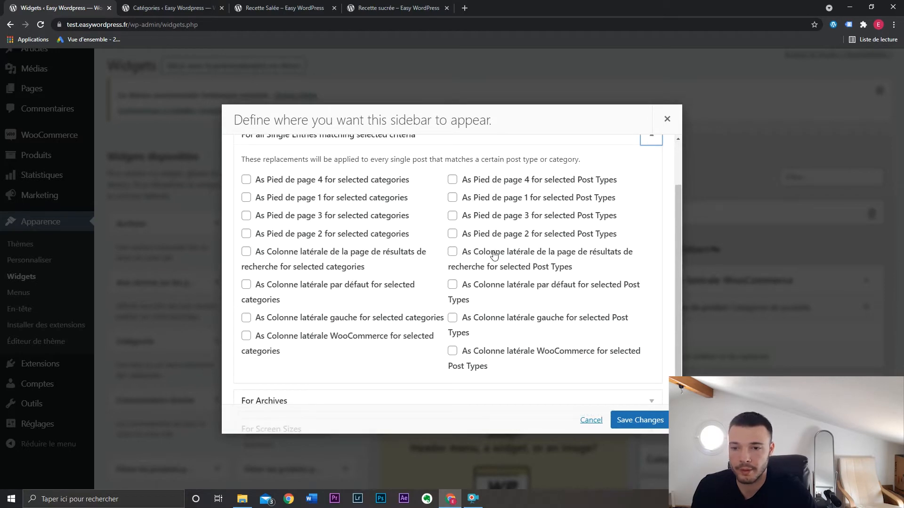
{"action": "scroll", "coordinate": [494, 254], "scroll_direction": "up", "scroll_amount": 2}
{"action": "scroll", "coordinate": [494, 254], "scroll_direction": "down", "scroll_amount": 2}
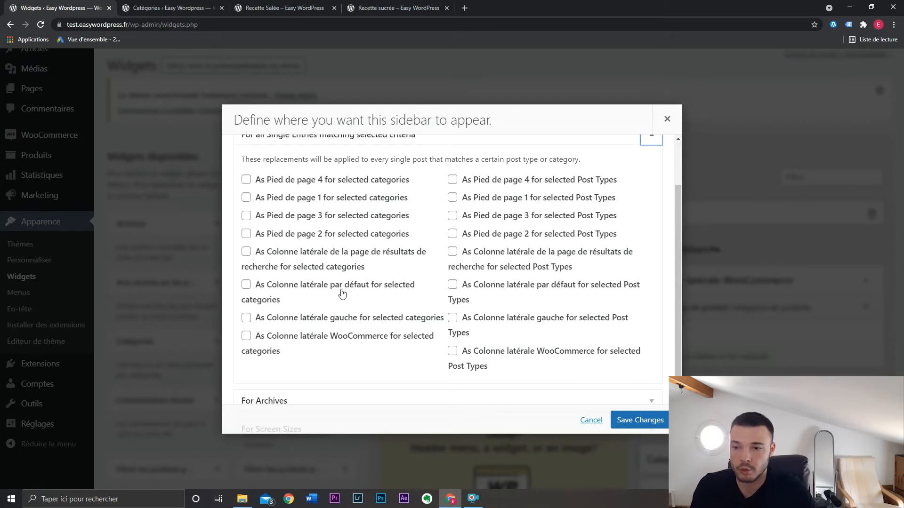
Review the category and post type choices for replacing Colonne latérale par défaut on single entries, and collapse that section.
{"action": "left_click", "coordinate": [300, 298]}
{"action": "left_click", "coordinate": [306, 321]}
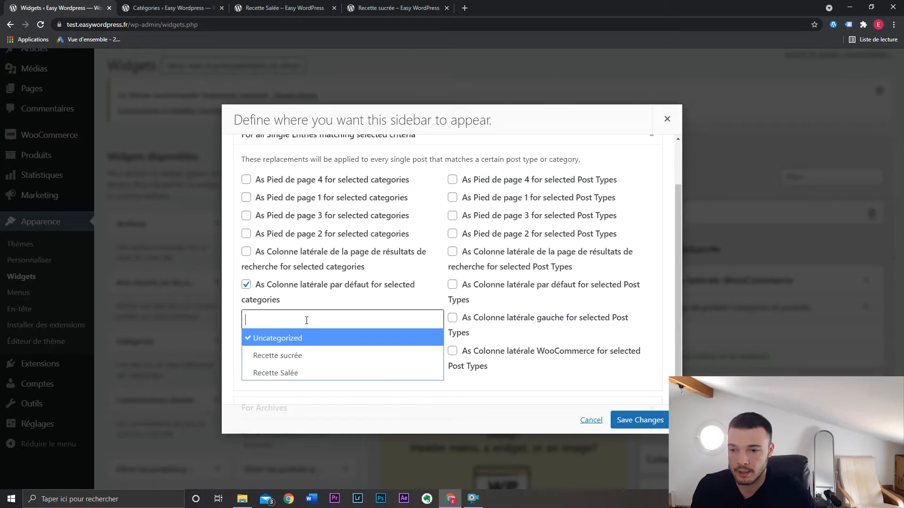
{"action": "left_click", "coordinate": [311, 288]}
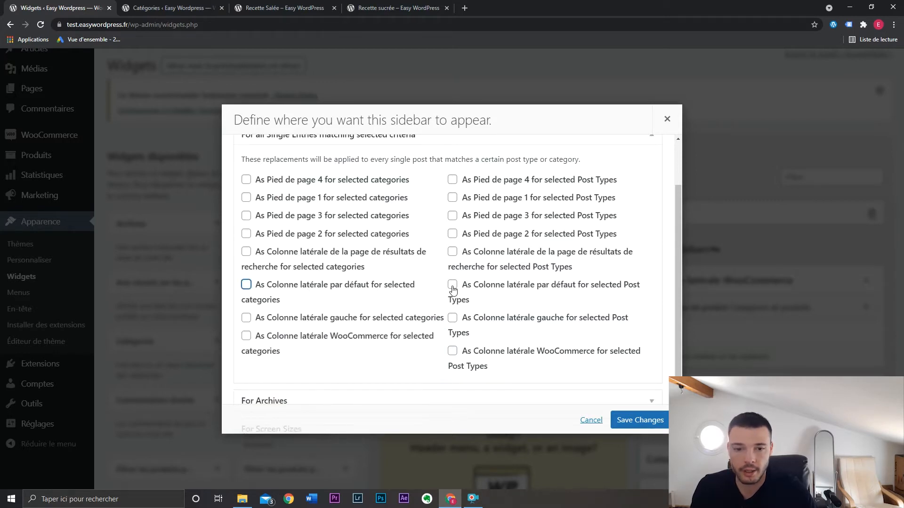
{"action": "left_click", "coordinate": [452, 289]}
{"action": "left_click", "coordinate": [480, 319]}
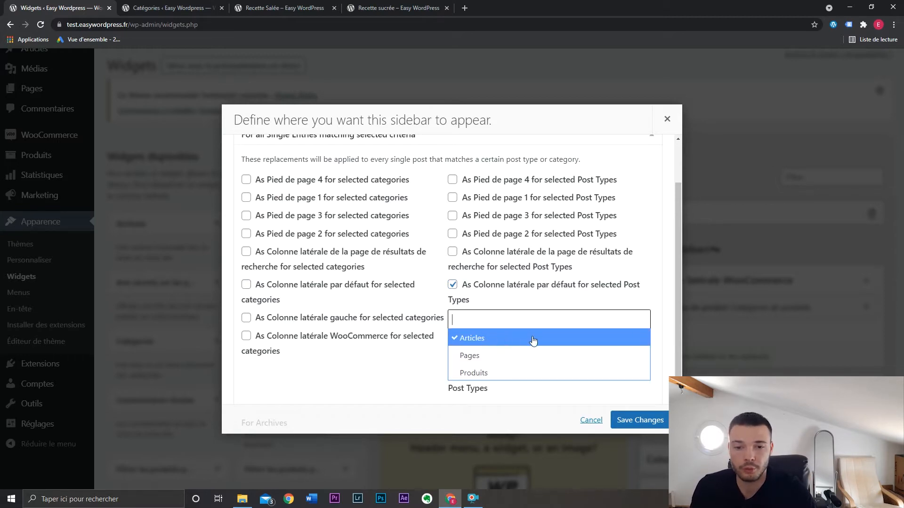
{"action": "left_click", "coordinate": [655, 200]}
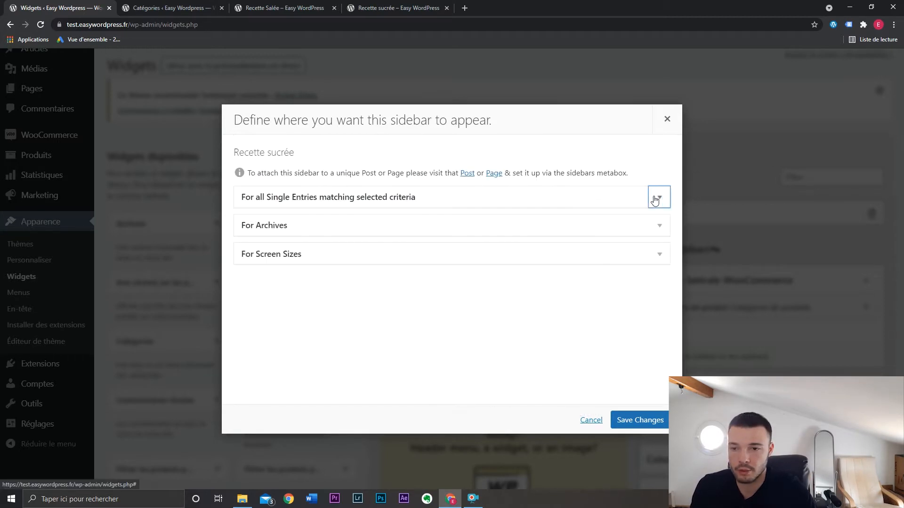
Expand the archive settings and review the archive types selectable for replacing Colonne latérale par défaut.
{"action": "left_click", "coordinate": [657, 230]}
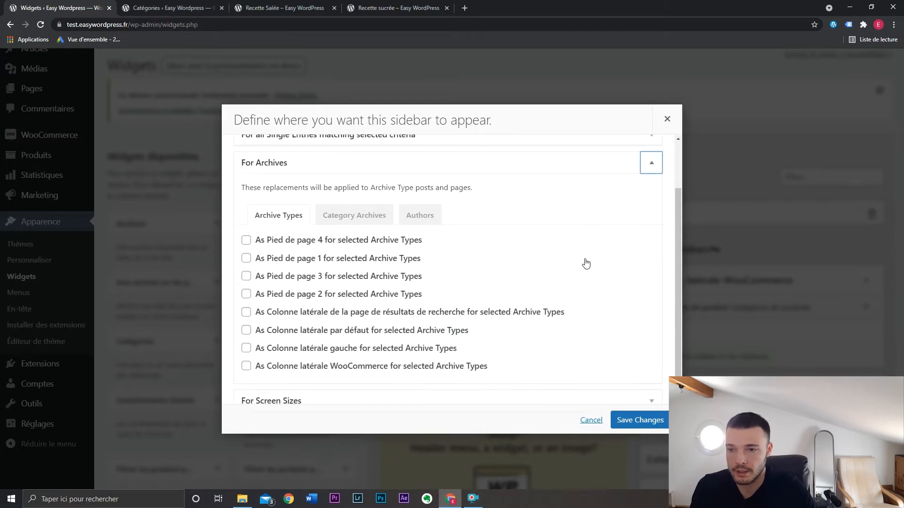
{"action": "scroll", "coordinate": [586, 263], "scroll_direction": "down", "scroll_amount": 1}
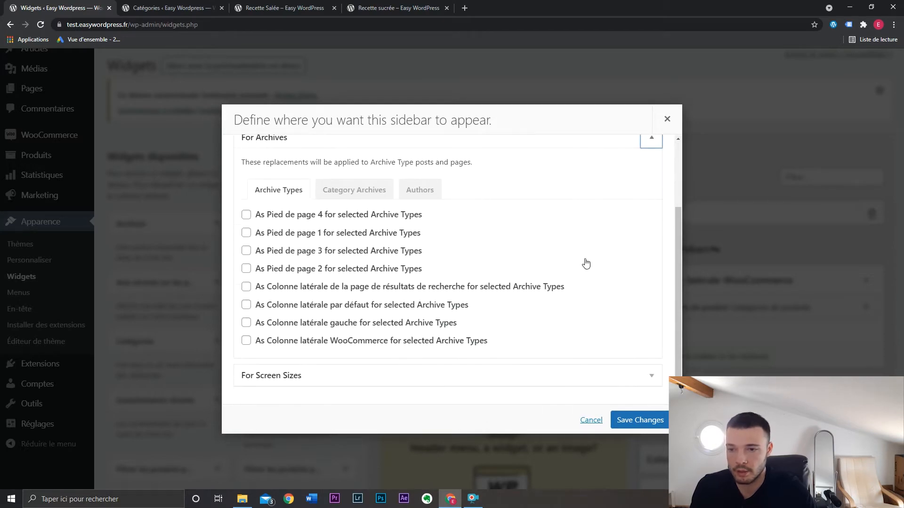
{"action": "left_click", "coordinate": [246, 304]}
{"action": "left_click", "coordinate": [291, 327]}
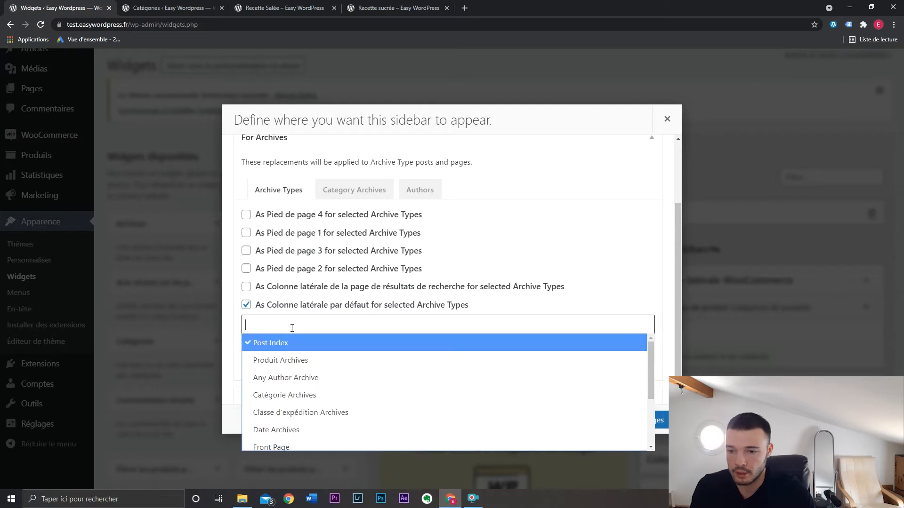
{"action": "scroll", "coordinate": [430, 367], "scroll_direction": "down", "scroll_amount": 2}
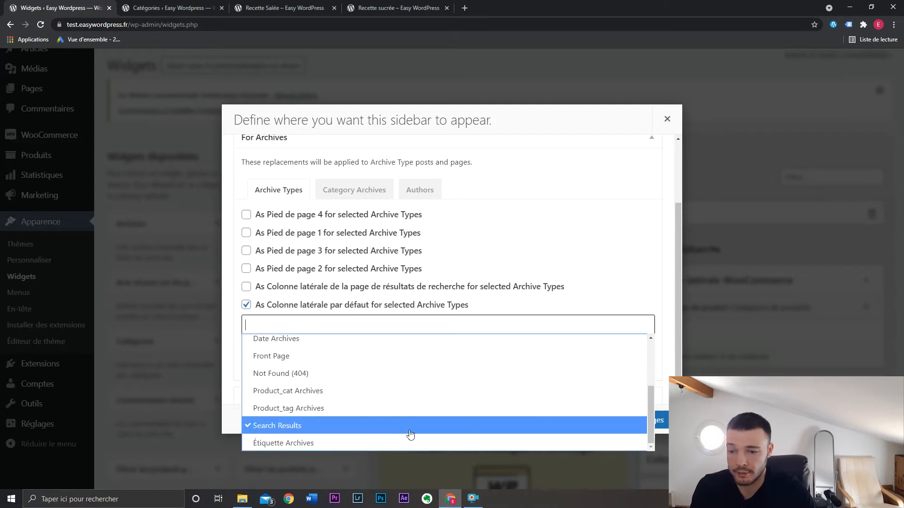
{"action": "scroll", "coordinate": [412, 399], "scroll_direction": "up", "scroll_amount": 3}
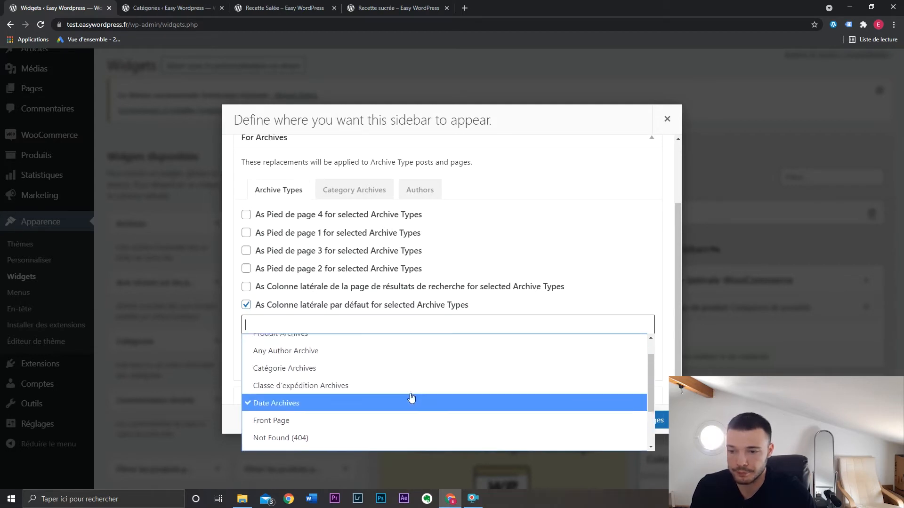
{"action": "left_click", "coordinate": [359, 306]}
{"action": "left_click", "coordinate": [354, 306]}
Set the Recette sucrée sidebar to replace Colonne latérale par défaut on the Recette sucrée category archives and save the location settings.
{"action": "left_click", "coordinate": [355, 191]}
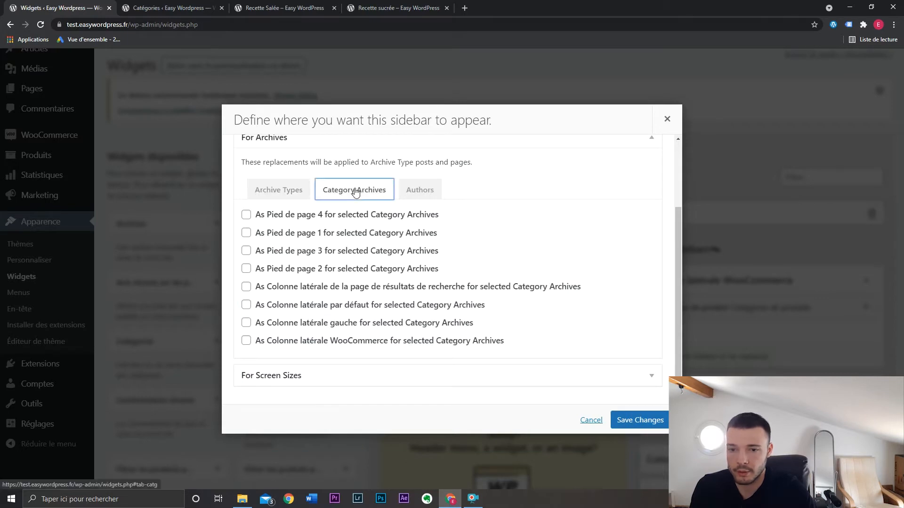
{"action": "scroll", "coordinate": [371, 261], "scroll_direction": "up", "scroll_amount": 2}
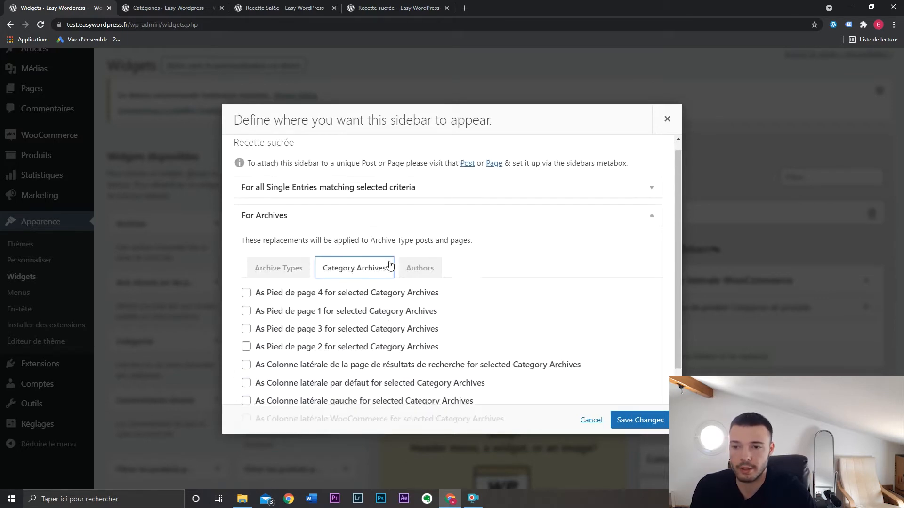
{"action": "scroll", "coordinate": [412, 278], "scroll_direction": "down", "scroll_amount": 2}
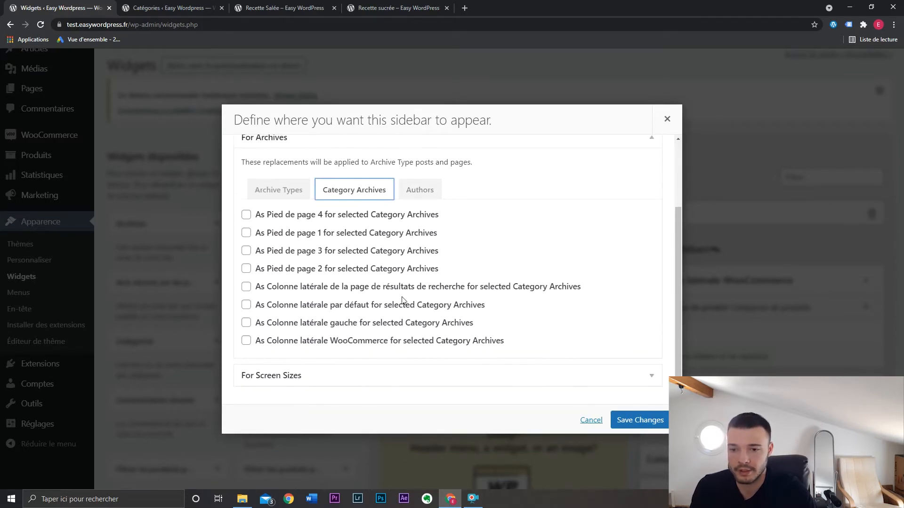
{"action": "left_click", "coordinate": [359, 306]}
{"action": "left_click", "coordinate": [351, 325]}
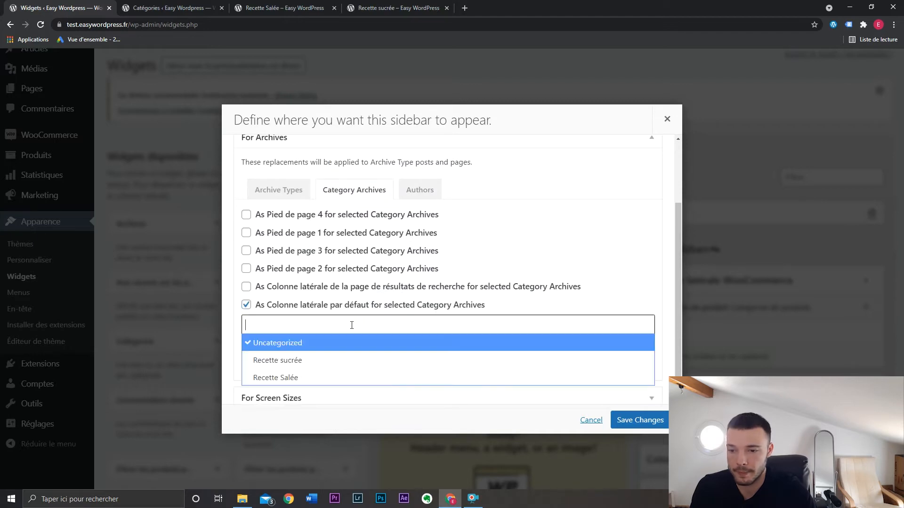
{"action": "left_click", "coordinate": [354, 361]}
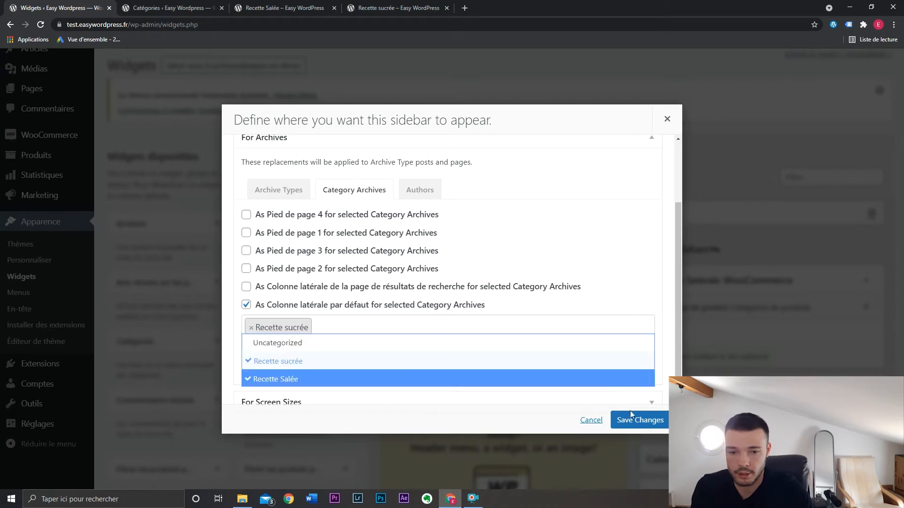
{"action": "left_click", "coordinate": [638, 420]}
Add an Articles récents widget titled "Article récent" to the Recette sucrée sidebar and save it.
{"action": "scroll", "coordinate": [530, 298], "scroll_direction": "down", "scroll_amount": 1}
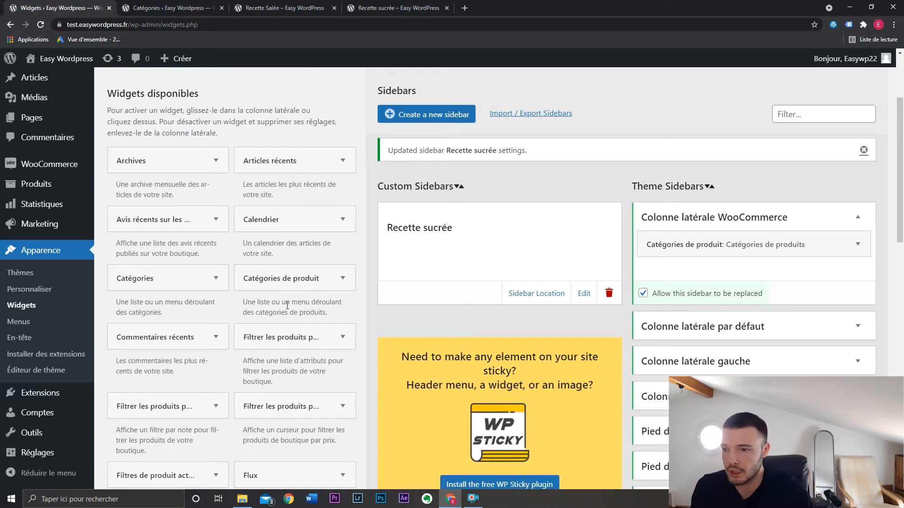
{"action": "left_click_drag", "start_coordinate": [258, 161], "coordinate": [435, 266]}
{"action": "left_click", "coordinate": [438, 304]}
{"action": "type", "text": "Art"}
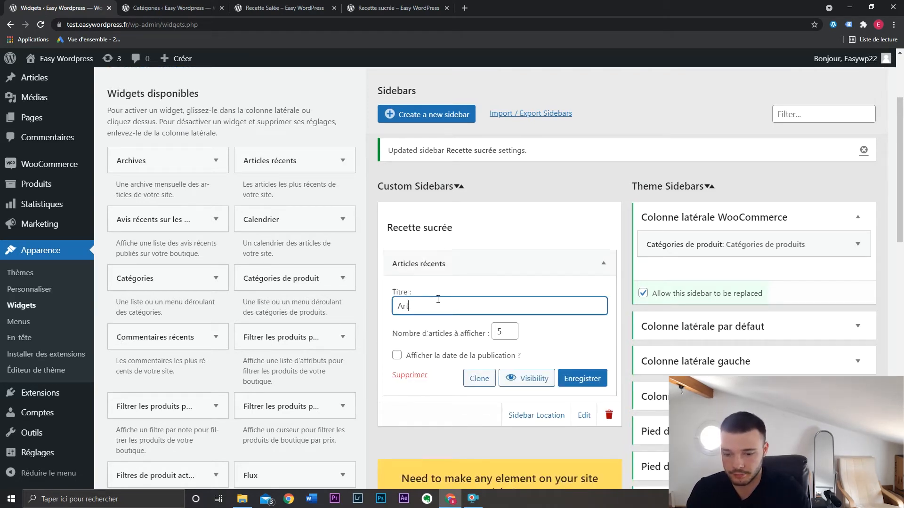
{"action": "type", "text": "icle récent"}
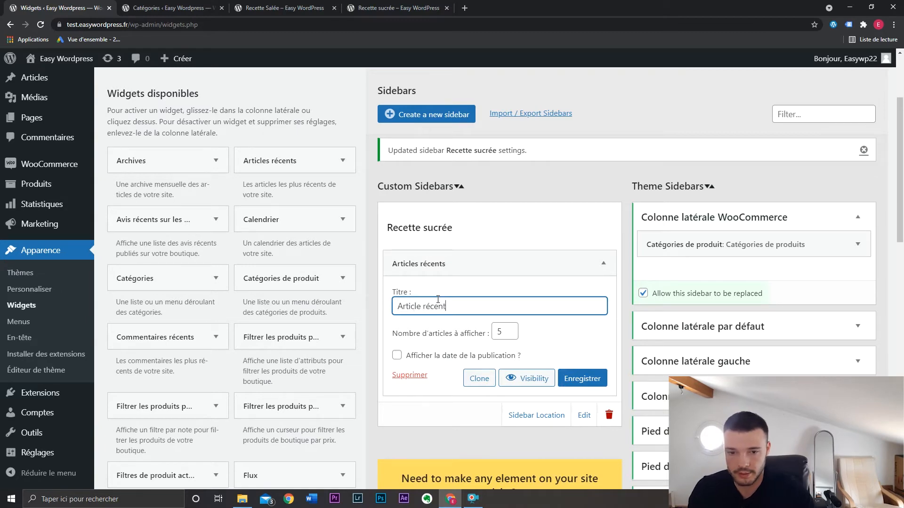
{"action": "left_click", "coordinate": [573, 379]}
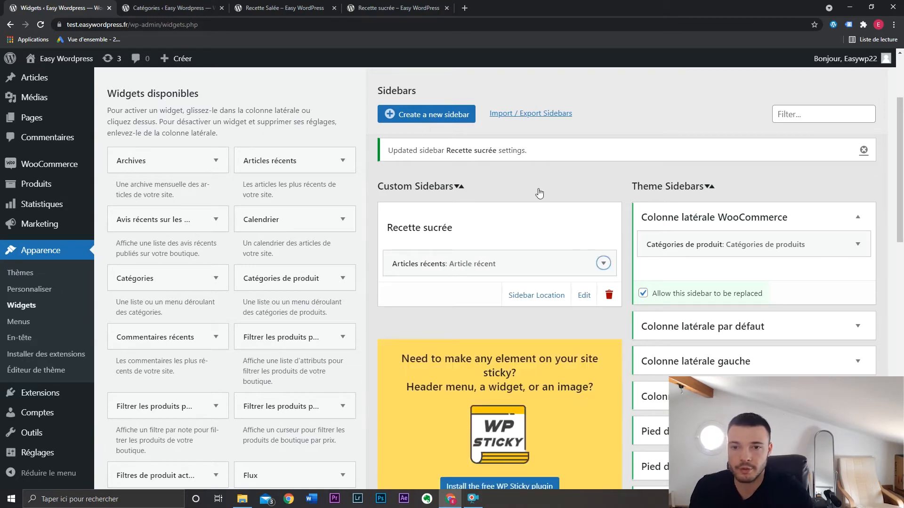
Create another custom sidebar named "Recette salée".
{"action": "left_click", "coordinate": [426, 114]}
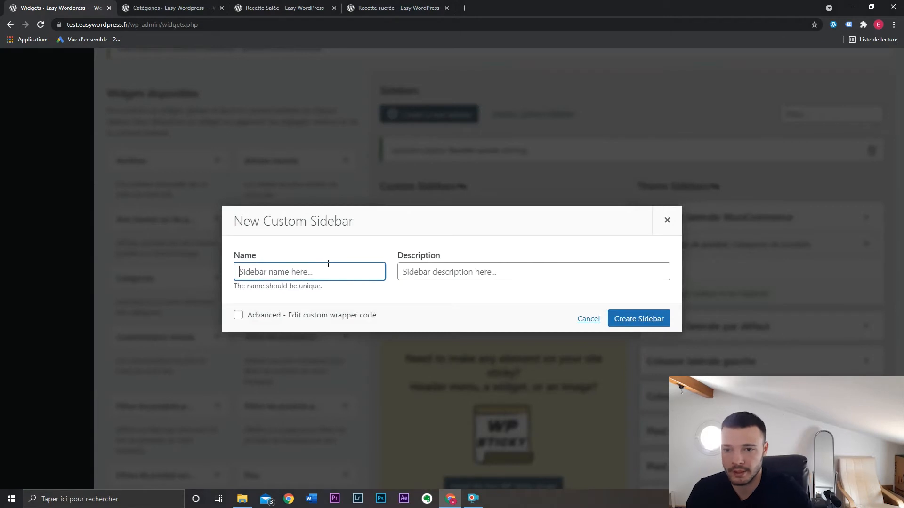
{"action": "type", "text": "R"}
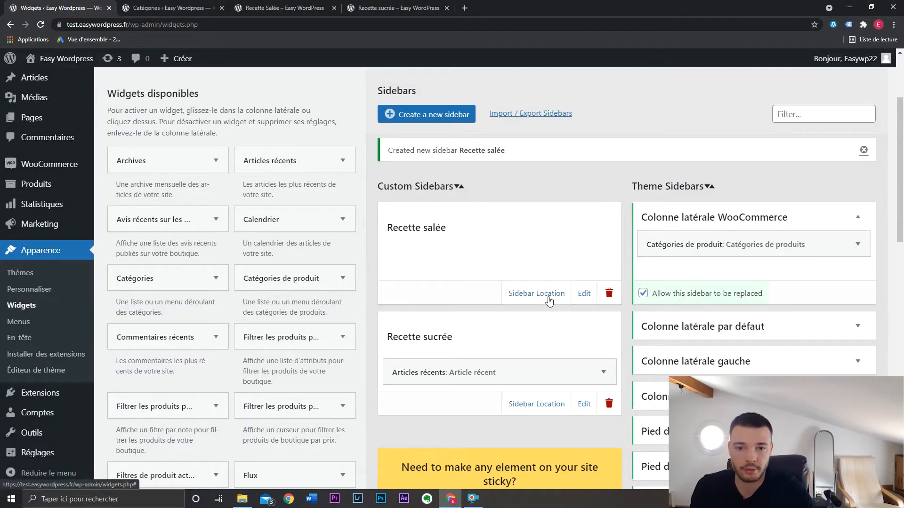
Set the Recette salée sidebar to replace Colonne latérale par défaut on single entries in the Recette Salée category and save.
{"action": "left_click", "coordinate": [546, 294]}
{"action": "scroll", "coordinate": [473, 263], "scroll_direction": "down", "scroll_amount": 1}
{"action": "scroll", "coordinate": [473, 263], "scroll_direction": "down", "scroll_amount": 1}
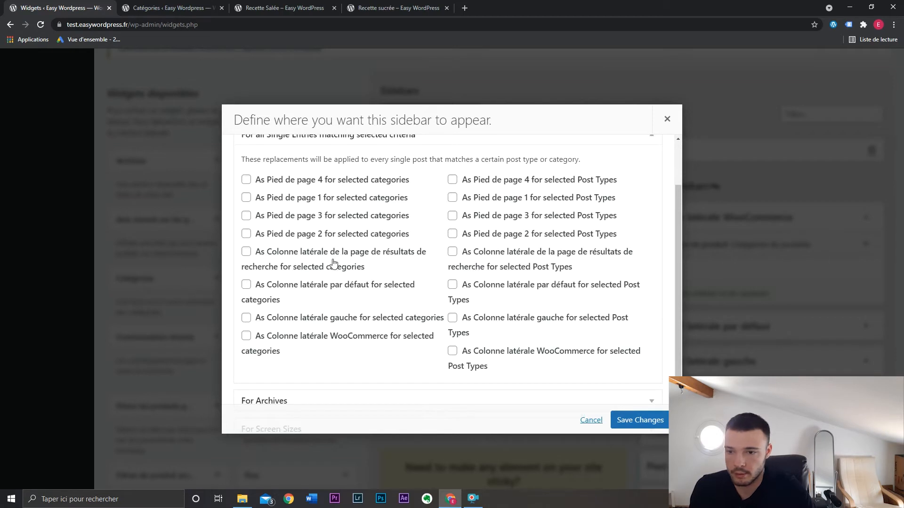
{"action": "left_click", "coordinate": [327, 287]}
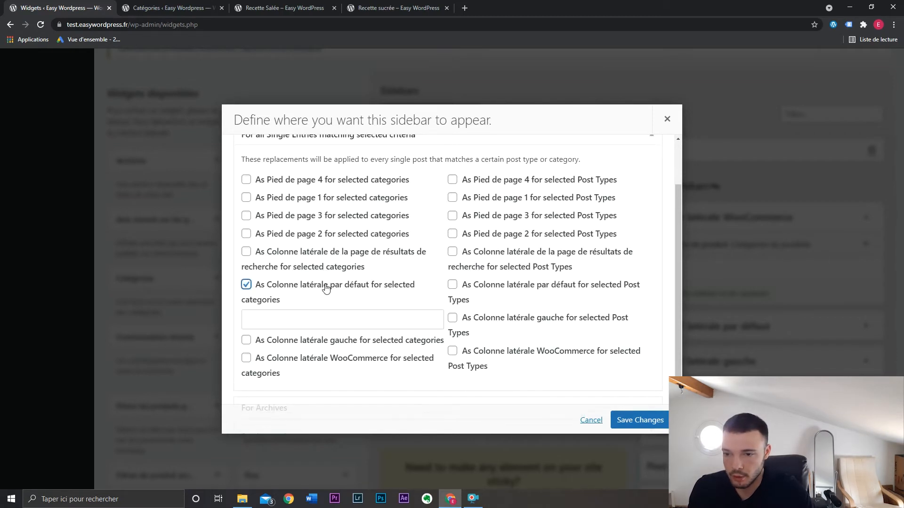
{"action": "left_click", "coordinate": [310, 320]}
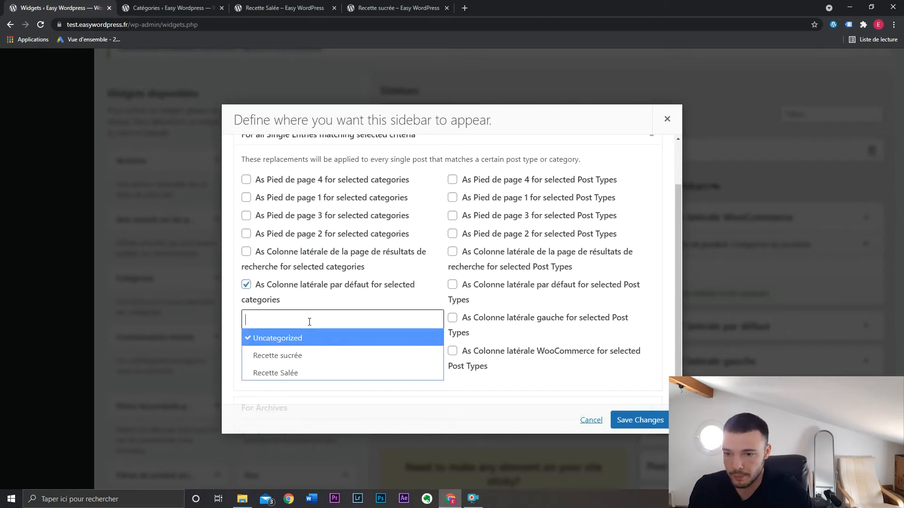
{"action": "left_click", "coordinate": [311, 373]}
{"action": "left_click", "coordinate": [634, 421]}
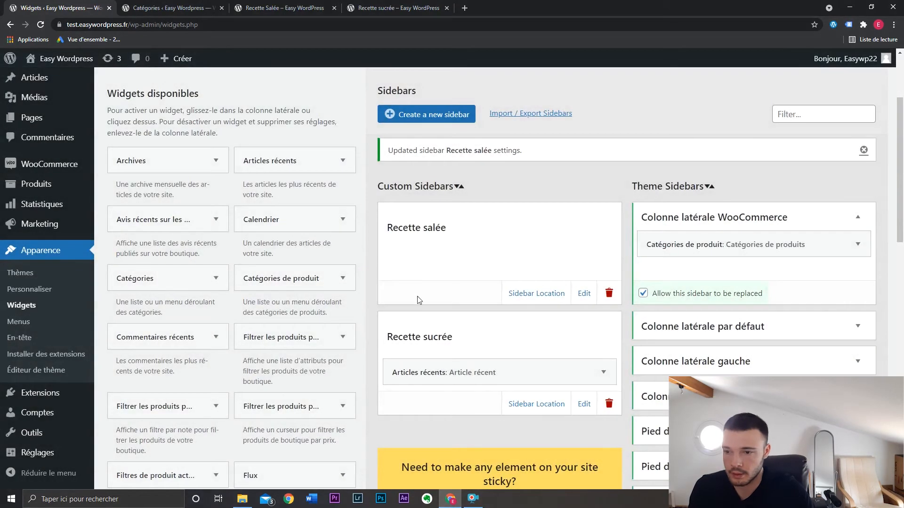
Add a Calendrier widget to the Recette salée sidebar.
{"action": "scroll", "coordinate": [343, 313], "scroll_direction": "down", "scroll_amount": 4}
{"action": "scroll", "coordinate": [343, 313], "scroll_direction": "up", "scroll_amount": 5}
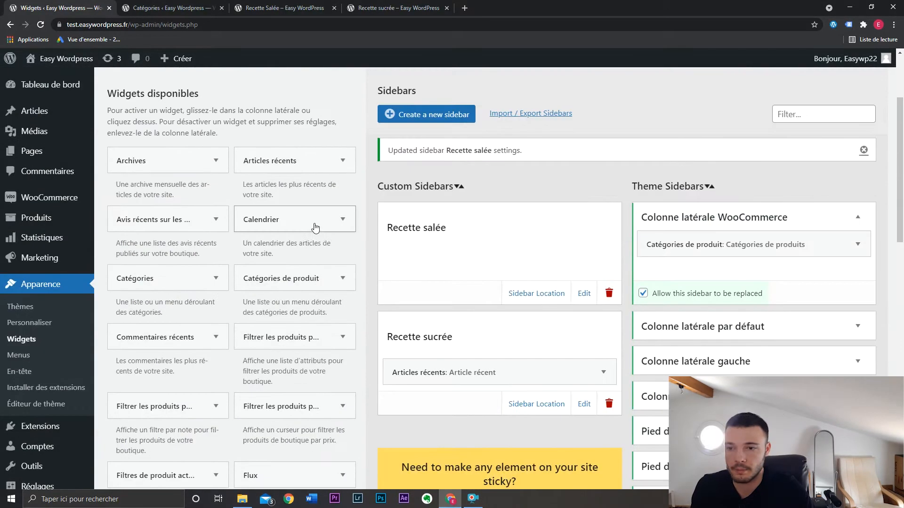
{"action": "left_click_drag", "start_coordinate": [313, 225], "coordinate": [515, 252]}
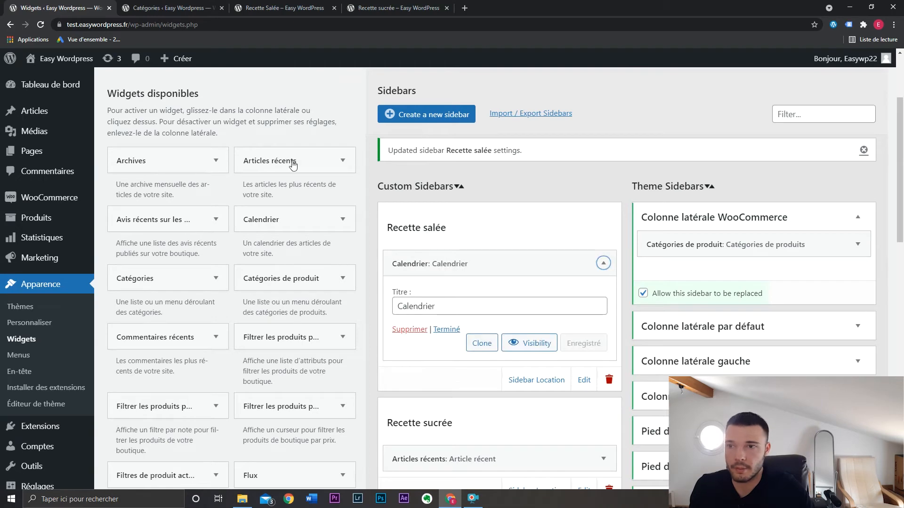
Check the sidebar on the Recette Salée category page and return to the widgets page.
{"action": "left_click", "coordinate": [293, 5]}
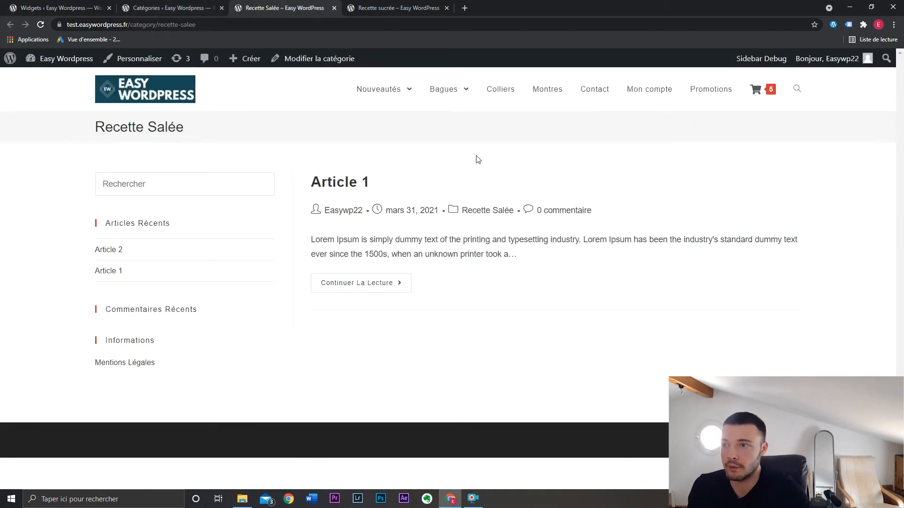
{"action": "left_click", "coordinate": [169, 3]}
{"action": "left_click", "coordinate": [6, 3]}
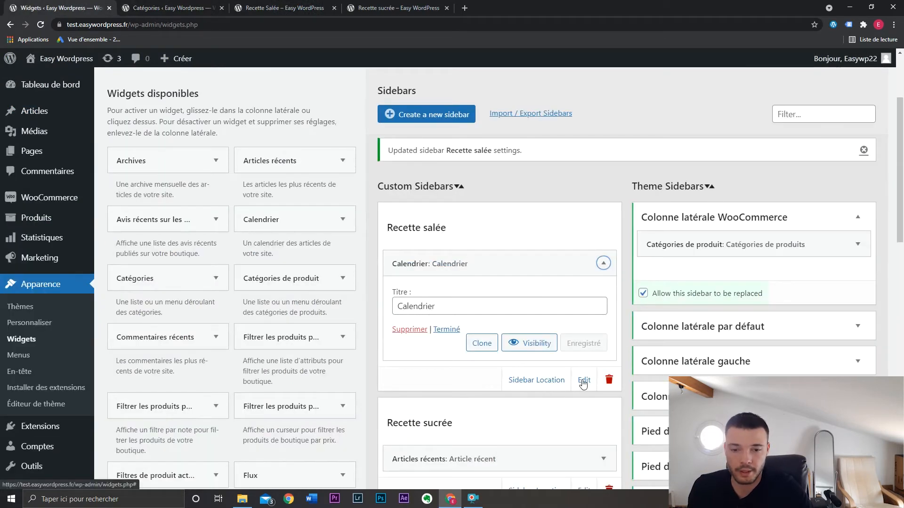
Reopen the Recette salée sidebar's location settings and disable the Colonne latérale par défaut replacement for single entries in selected categories.
{"action": "left_click", "coordinate": [546, 379]}
{"action": "scroll", "coordinate": [441, 284], "scroll_direction": "down", "scroll_amount": 2}
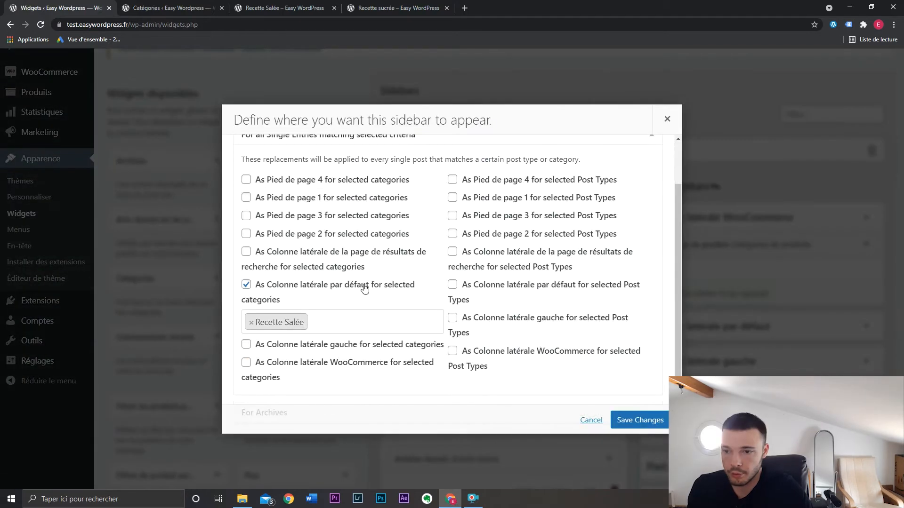
{"action": "left_click", "coordinate": [328, 290]}
{"action": "scroll", "coordinate": [518, 325], "scroll_direction": "down", "scroll_amount": 1}
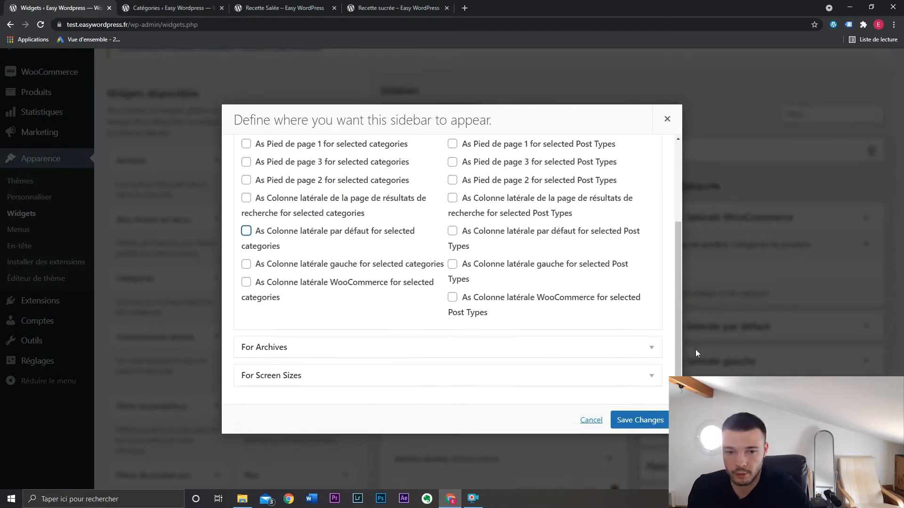
Set the Recette salée sidebar to replace Colonne latérale par défaut on the Recette Salée category archives only and save.
{"action": "left_click", "coordinate": [651, 349]}
{"action": "scroll", "coordinate": [501, 320], "scroll_direction": "down", "scroll_amount": 3}
{"action": "scroll", "coordinate": [500, 320], "scroll_direction": "down", "scroll_amount": 1}
{"action": "left_click", "coordinate": [376, 193]}
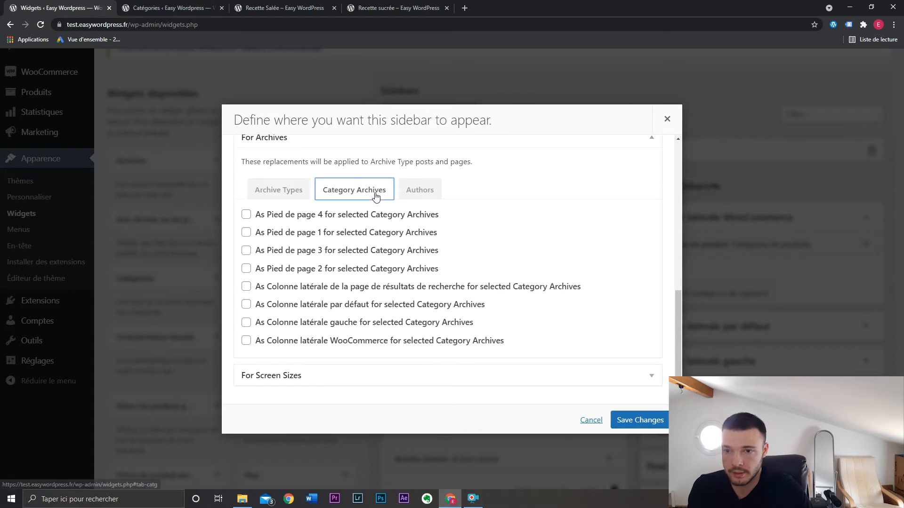
{"action": "left_click", "coordinate": [374, 343]}
{"action": "left_click", "coordinate": [360, 305]}
{"action": "left_click", "coordinate": [356, 322]}
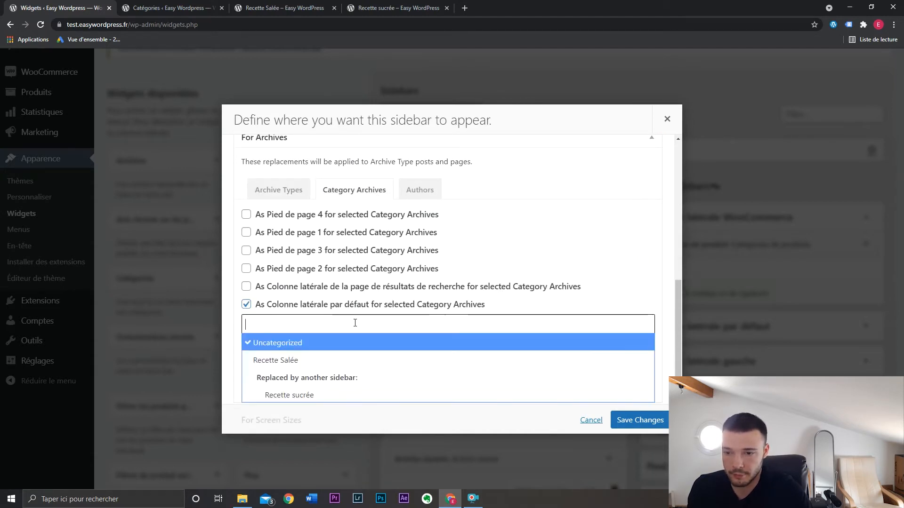
{"action": "left_click", "coordinate": [348, 364]}
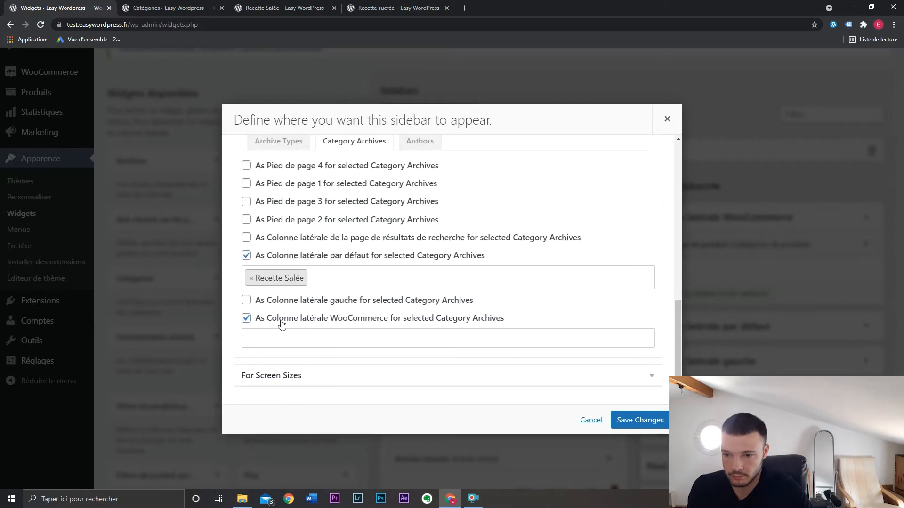
{"action": "left_click", "coordinate": [283, 319]}
{"action": "left_click", "coordinate": [639, 419]}
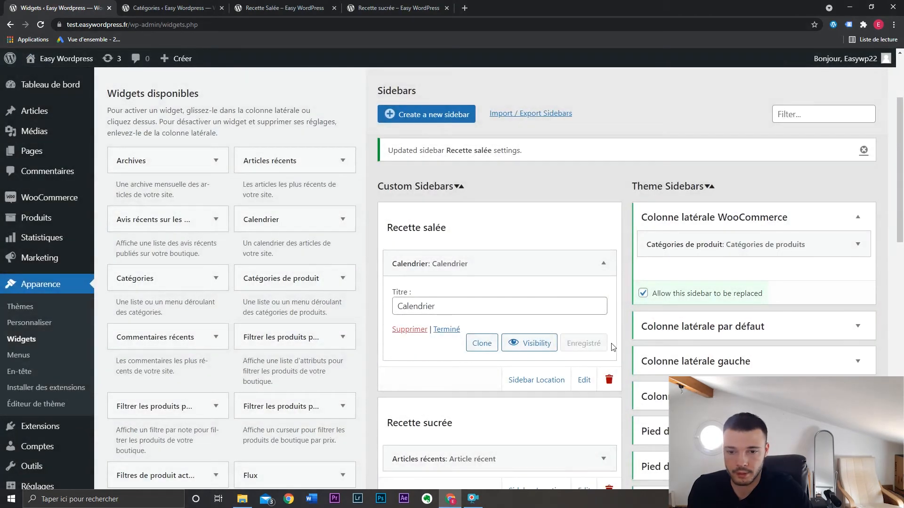
Reload the Recette Salée category page and compare its sidebar with the one on the Recette sucrée category page.
{"action": "left_click", "coordinate": [283, 8]}
{"action": "key", "text": "F5"}
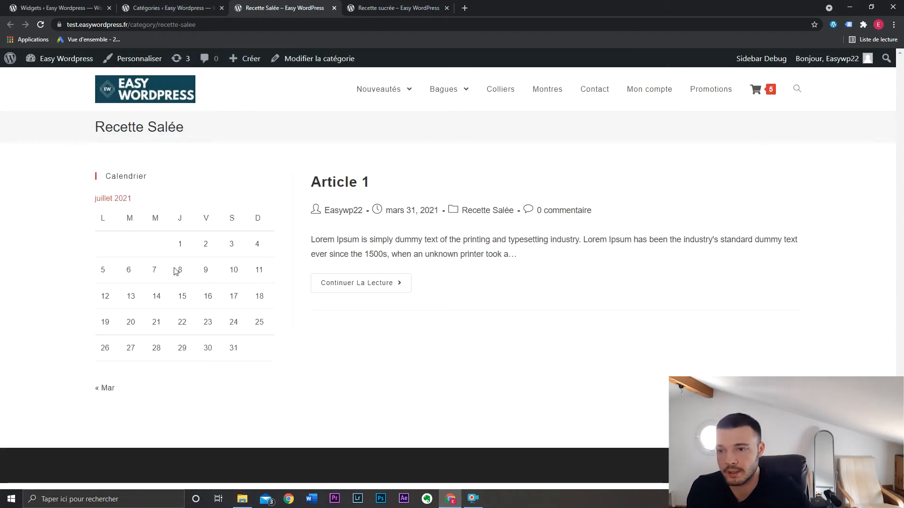
{"action": "left_click", "coordinate": [370, 7]}
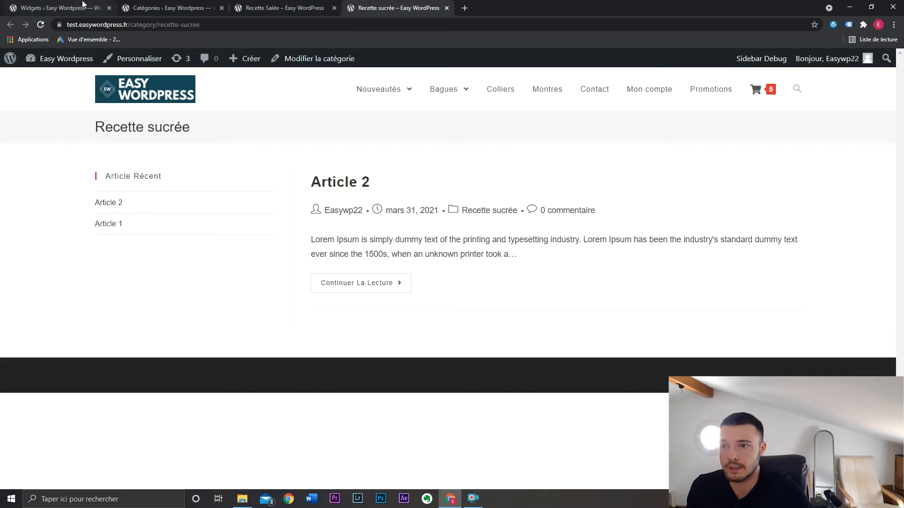
{"action": "left_click", "coordinate": [278, 7]}
{"action": "left_click", "coordinate": [407, 4]}
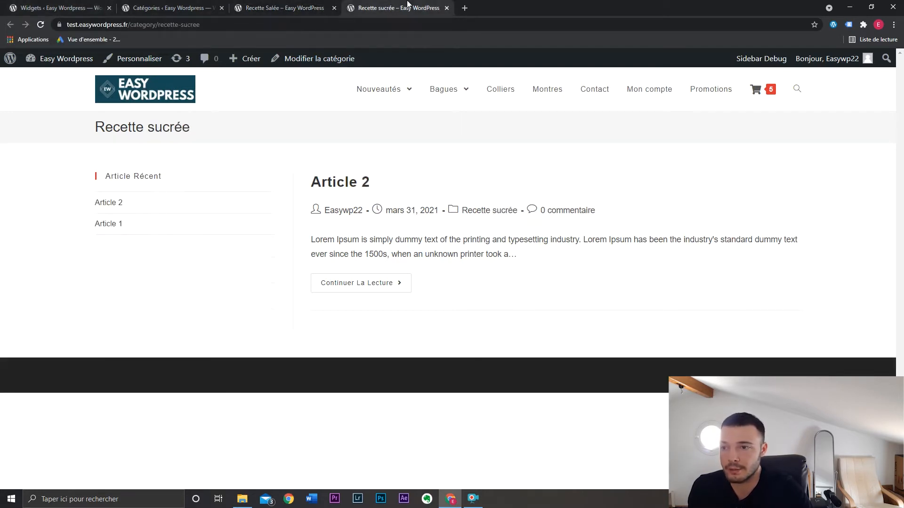
{"action": "left_click", "coordinate": [282, 7]}
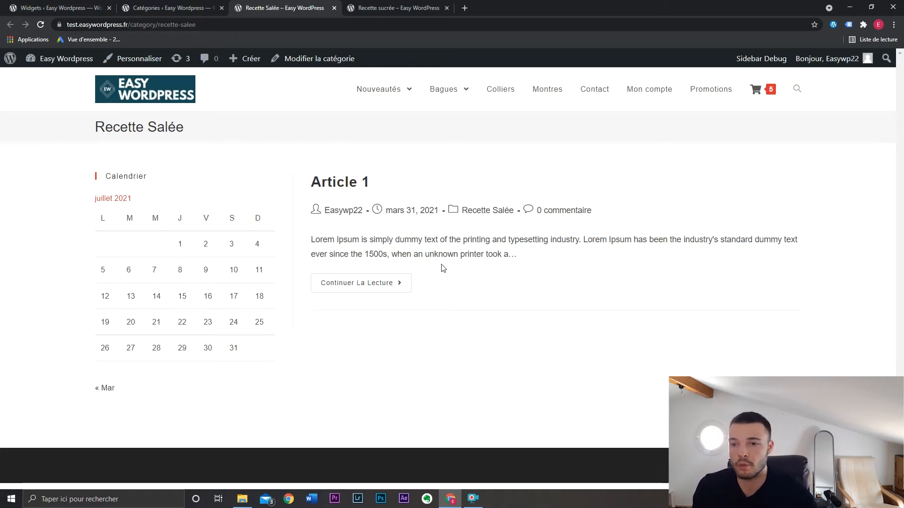
Open Article 1 from the Recette Salée category page and examine the sidebar shown on the single post.
{"action": "left_click", "coordinate": [359, 187]}
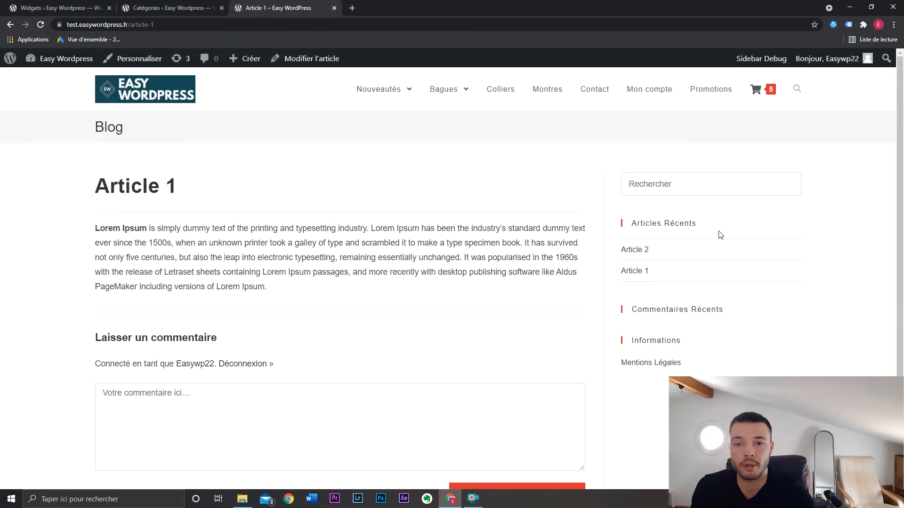
{"action": "scroll", "coordinate": [580, 266], "scroll_direction": "down", "scroll_amount": 2}
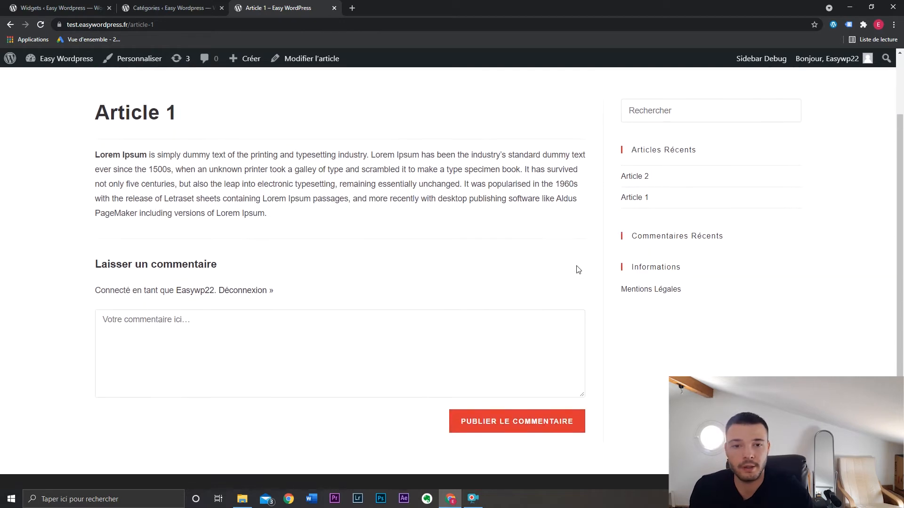
{"action": "scroll", "coordinate": [578, 270], "scroll_direction": "up", "scroll_amount": 2}
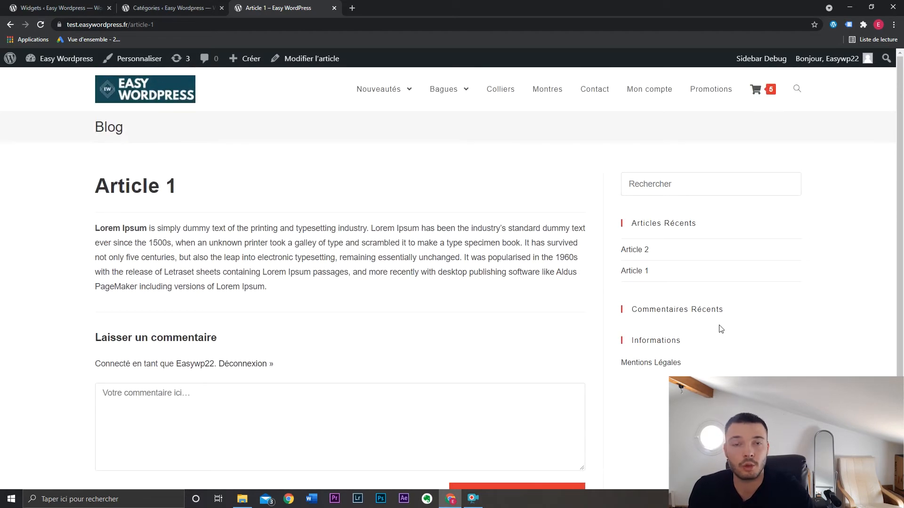
Open Article 1 for editing and examine the sidebars offered as replacements for Colonne latérale par défaut.
{"action": "left_click", "coordinate": [319, 63]}
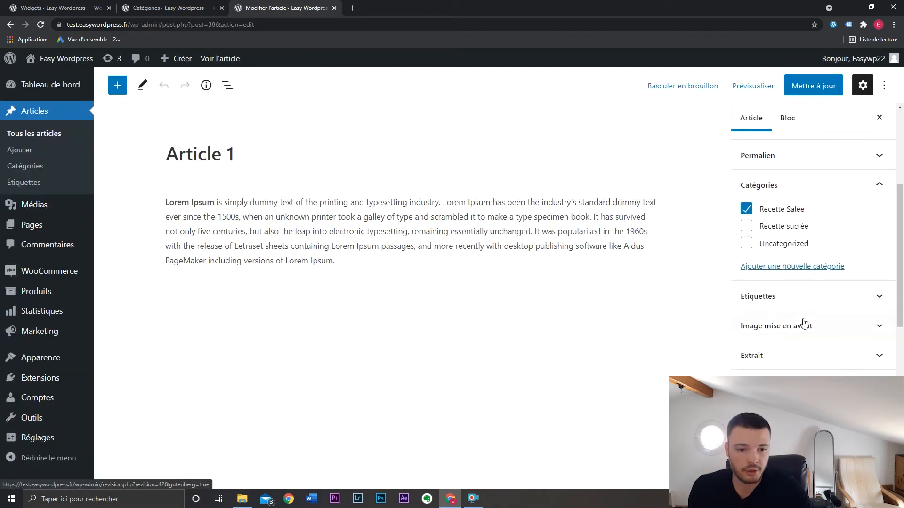
{"action": "scroll", "coordinate": [804, 324], "scroll_direction": "down", "scroll_amount": 3}
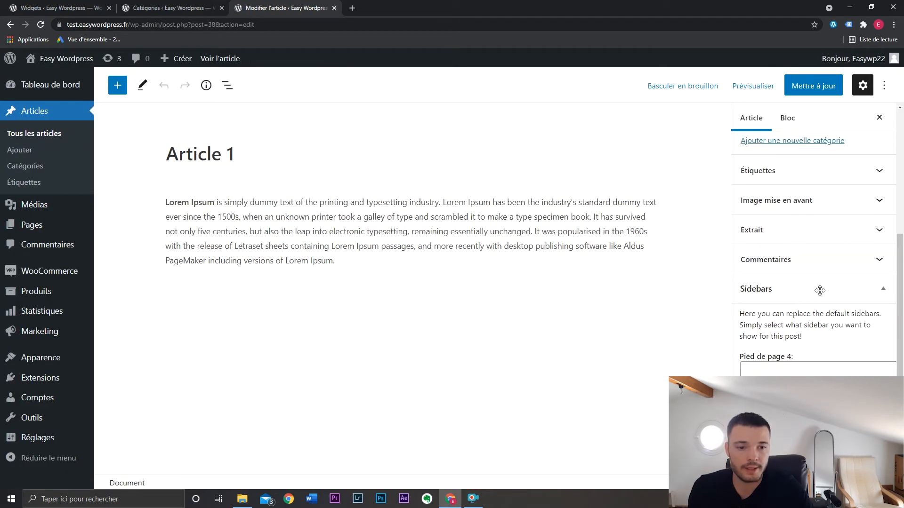
{"action": "scroll", "coordinate": [819, 290], "scroll_direction": "down", "scroll_amount": 5}
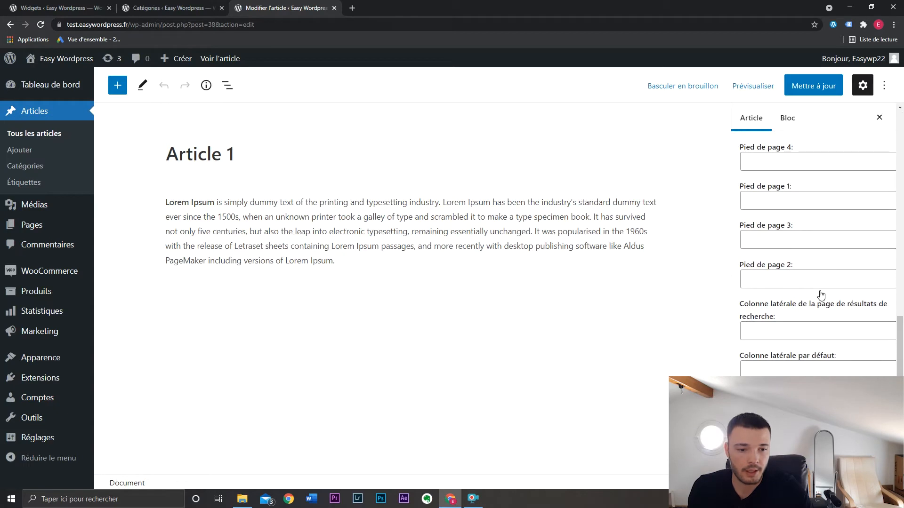
{"action": "left_click", "coordinate": [817, 372]}
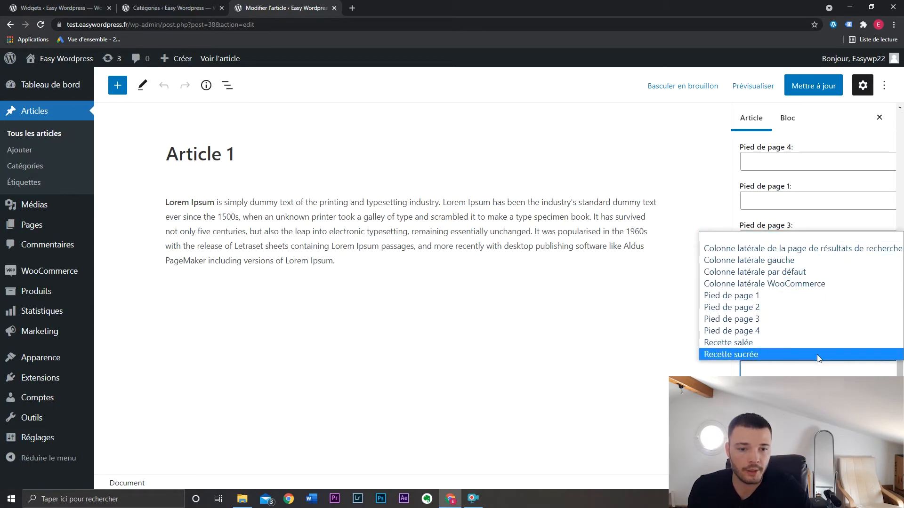
Return to the widgets page and create a new custom sidebar named Article 1.
{"action": "left_click", "coordinate": [172, 5]}
{"action": "left_click", "coordinate": [70, 6]}
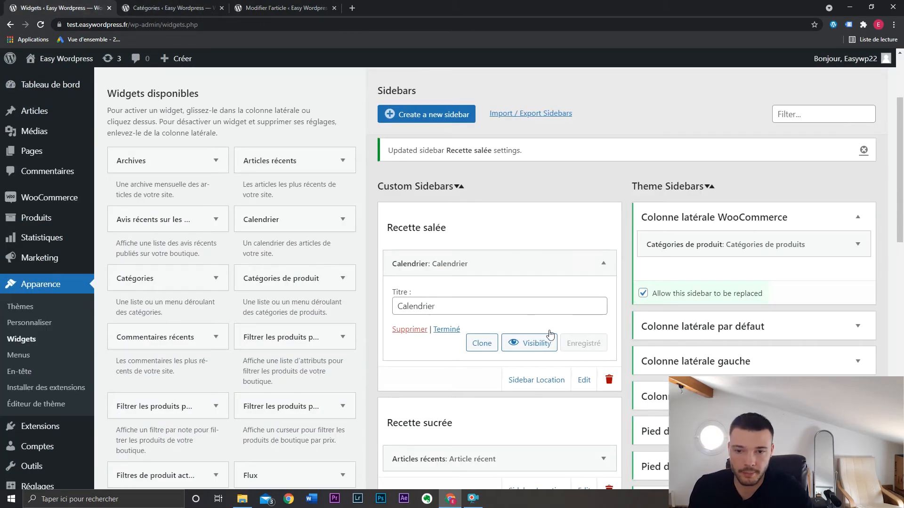
{"action": "left_click", "coordinate": [426, 118]}
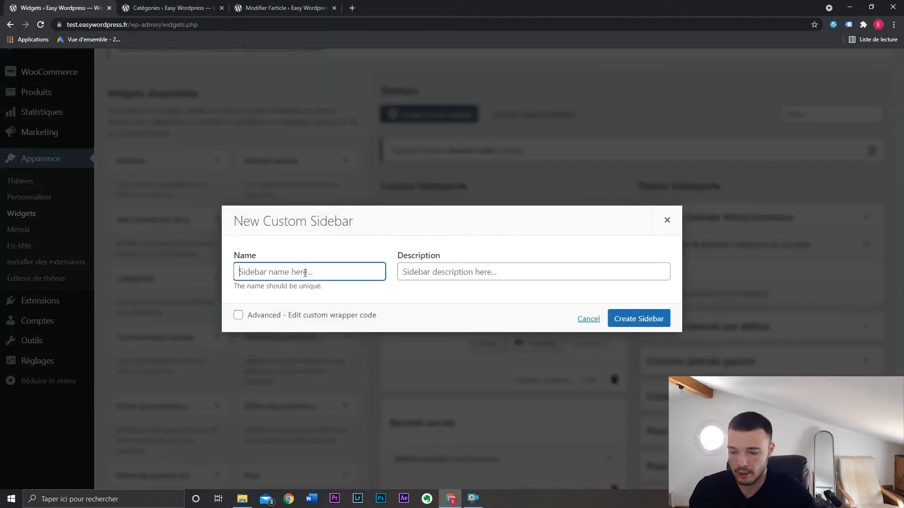
{"action": "type", "text": "Article 1"}
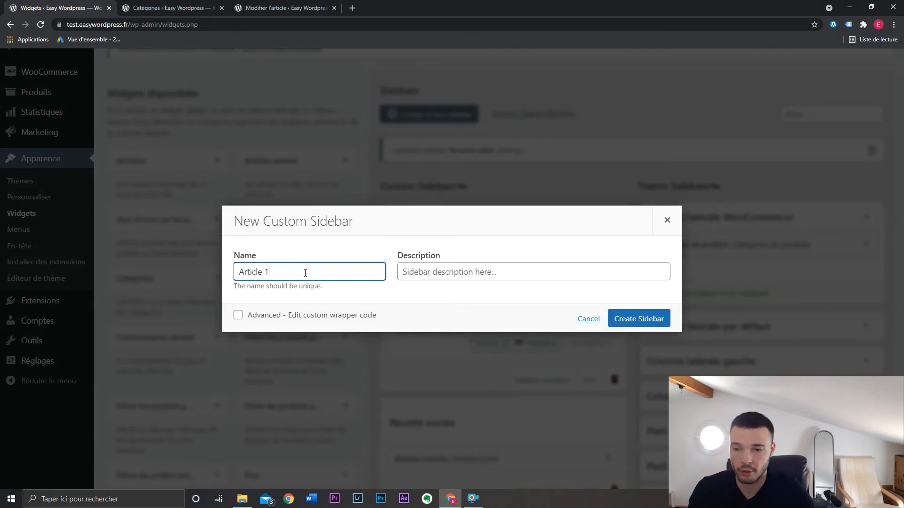
{"action": "left_click", "coordinate": [650, 315]}
Add a Texte widget titled Sommaire to the Article 1 sidebar, with the lines Titre 1 and Titre 2, and save it.
{"action": "scroll", "coordinate": [353, 298], "scroll_direction": "down", "scroll_amount": 10}
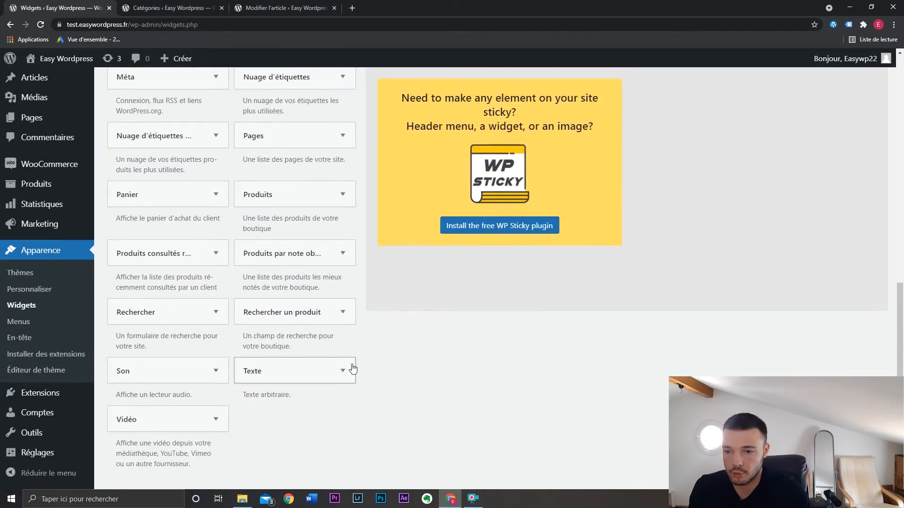
{"action": "left_click_drag", "start_coordinate": [288, 376], "coordinate": [466, 183]}
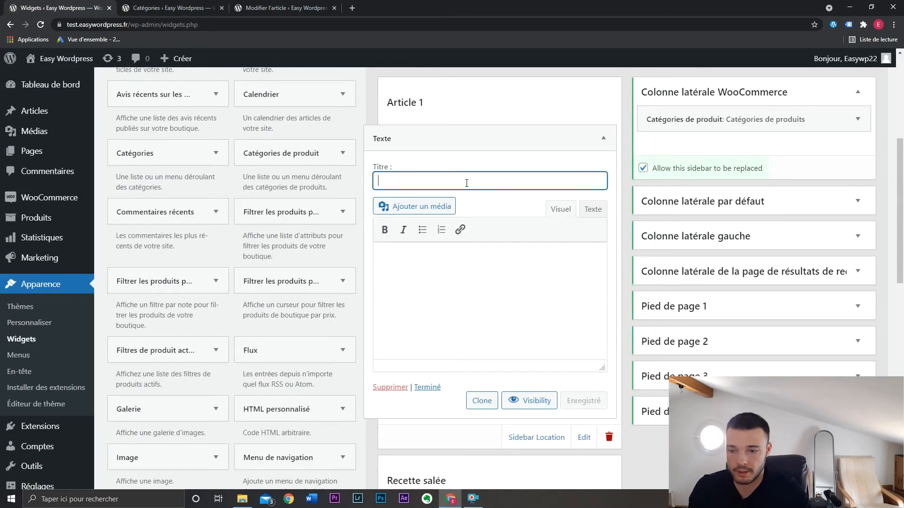
{"action": "type", "text": "Sommaire"}
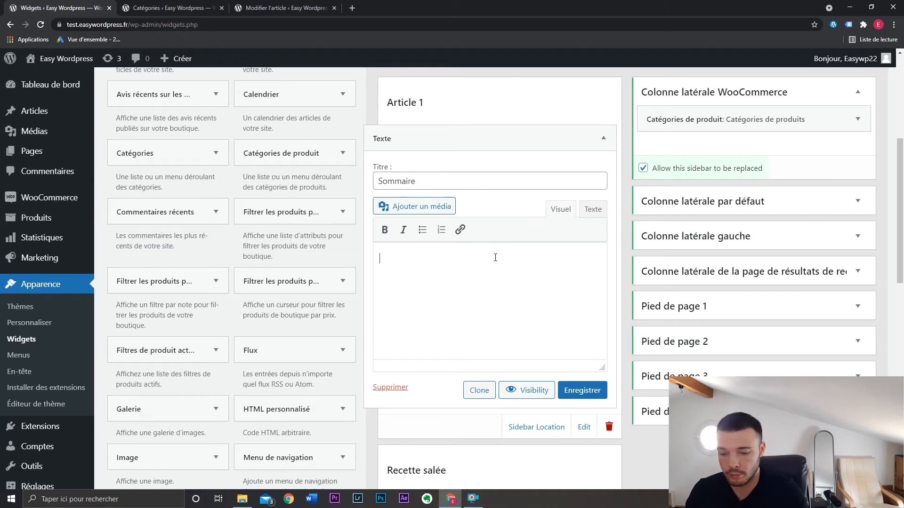
{"action": "type", "text": "Titre 1"}
{"action": "key", "text": "Return"}
{"action": "type", "text": "Titre 2"}
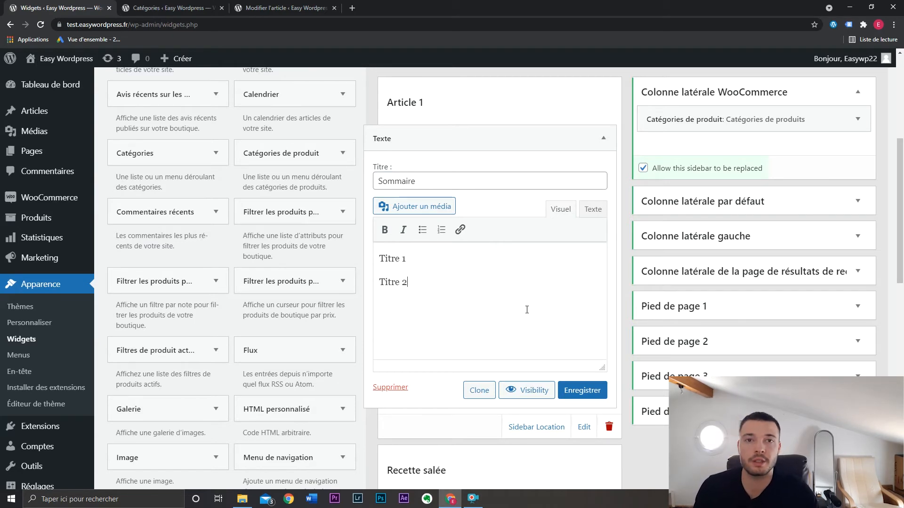
{"action": "left_click", "coordinate": [580, 389]}
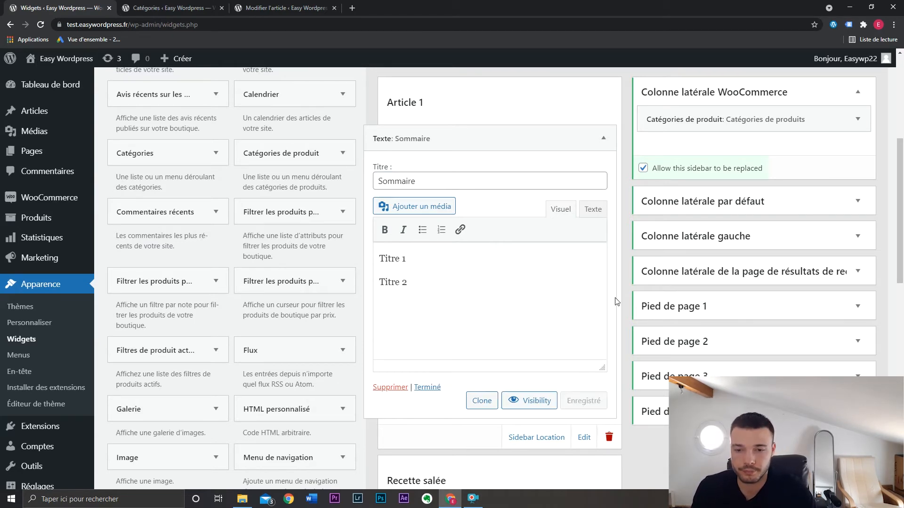
Reload the Article 1 post editor, replace Colonne latérale par défaut with the Article 1 sidebar, and update the post.
{"action": "left_click", "coordinate": [258, 4]}
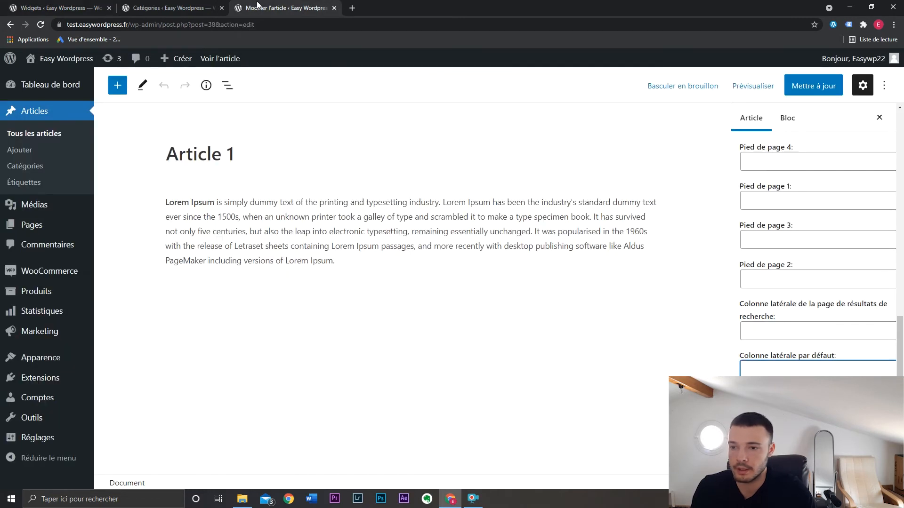
{"action": "left_click", "coordinate": [785, 371]}
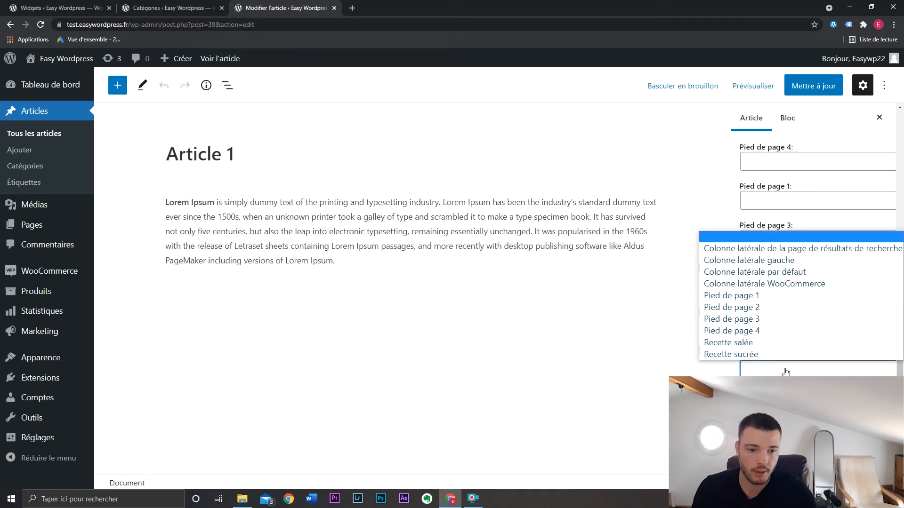
{"action": "left_click", "coordinate": [785, 372]}
{"action": "key", "text": "F5"}
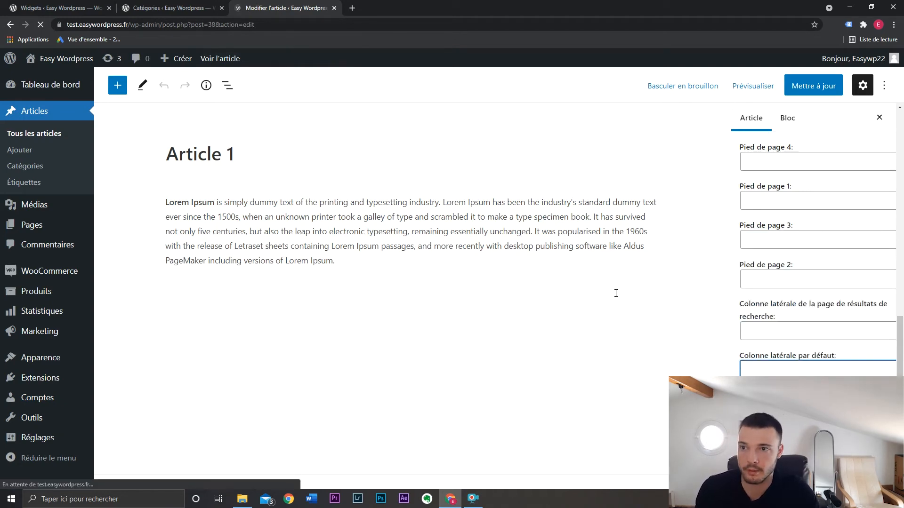
{"action": "left_click", "coordinate": [818, 374]}
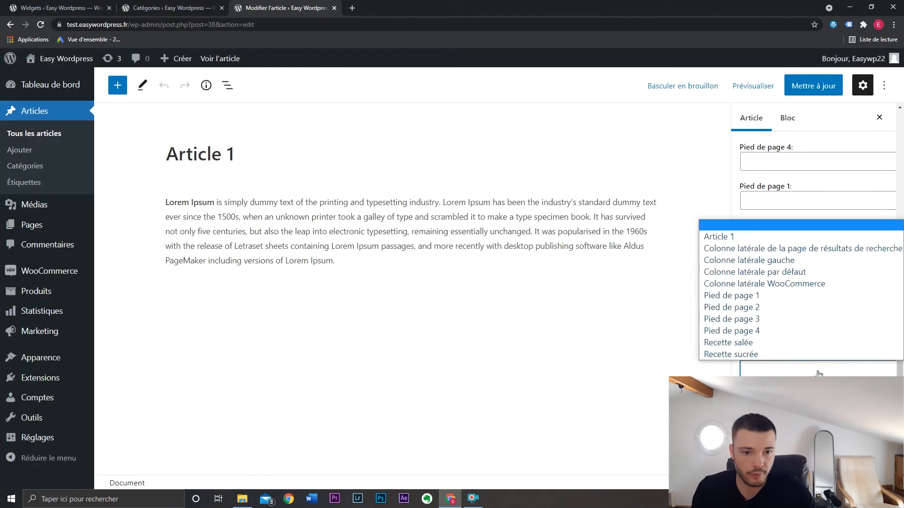
{"action": "left_click", "coordinate": [791, 238]}
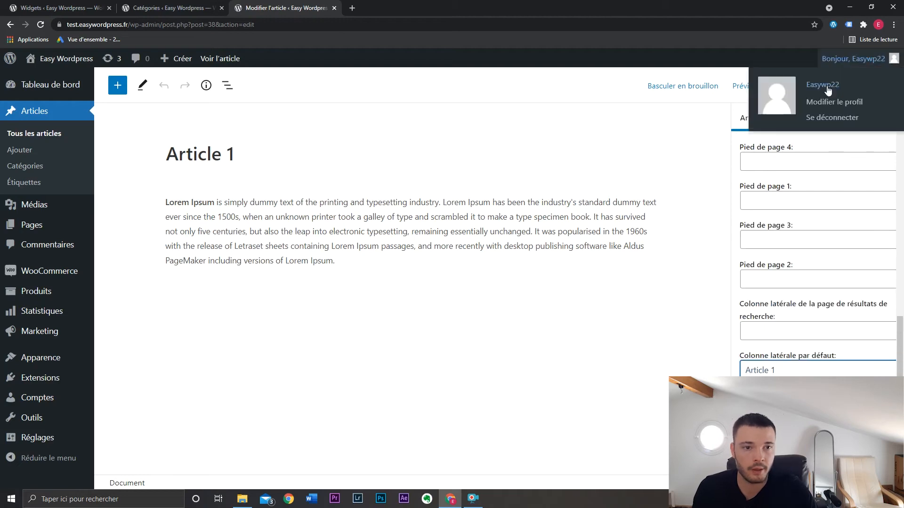
{"action": "left_click", "coordinate": [813, 86]}
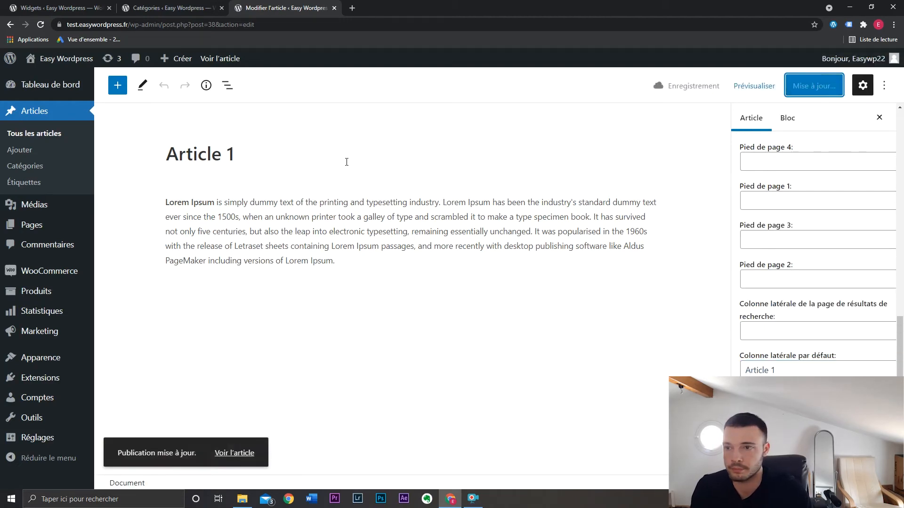
View the published Article 1 post and examine how its sidebar behaves along the length of the article.
{"action": "left_click", "coordinate": [227, 59]}
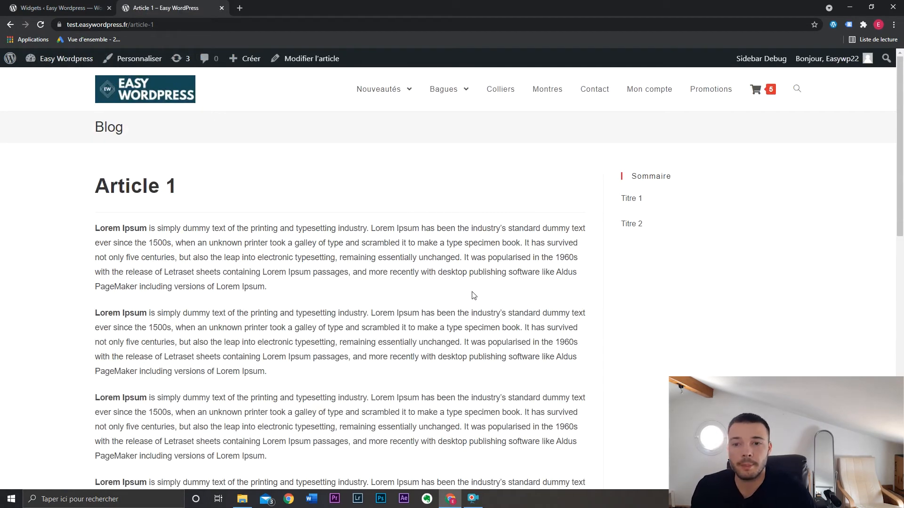
{"action": "scroll", "coordinate": [567, 277], "scroll_direction": "down", "scroll_amount": 5}
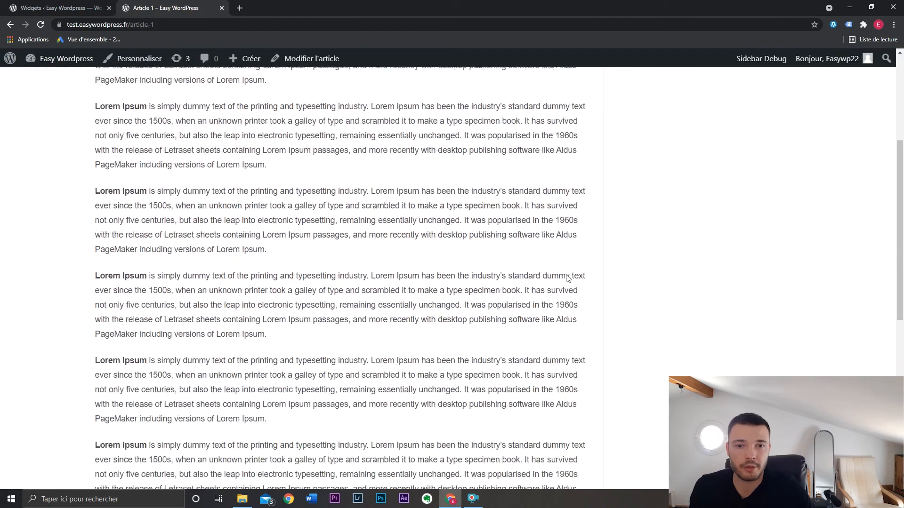
{"action": "scroll", "coordinate": [567, 277], "scroll_direction": "up", "scroll_amount": 10}
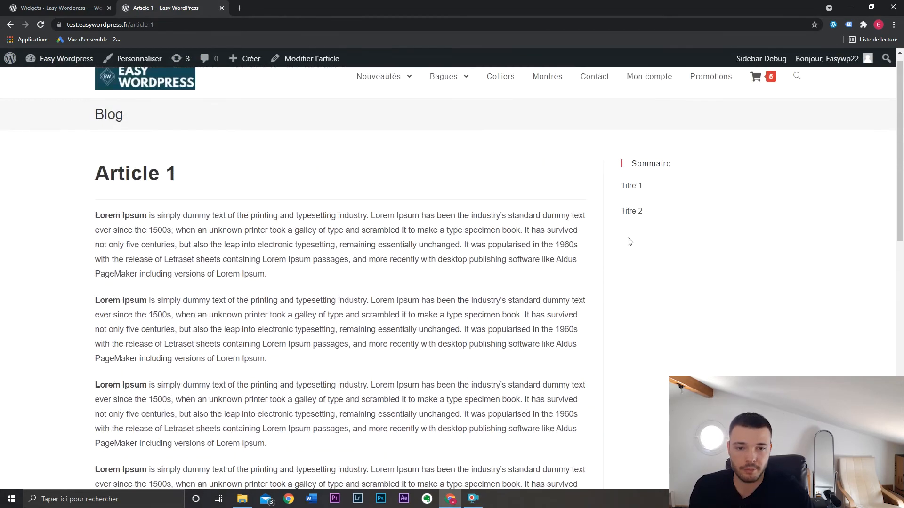
{"action": "scroll", "coordinate": [629, 242], "scroll_direction": "down", "scroll_amount": 5}
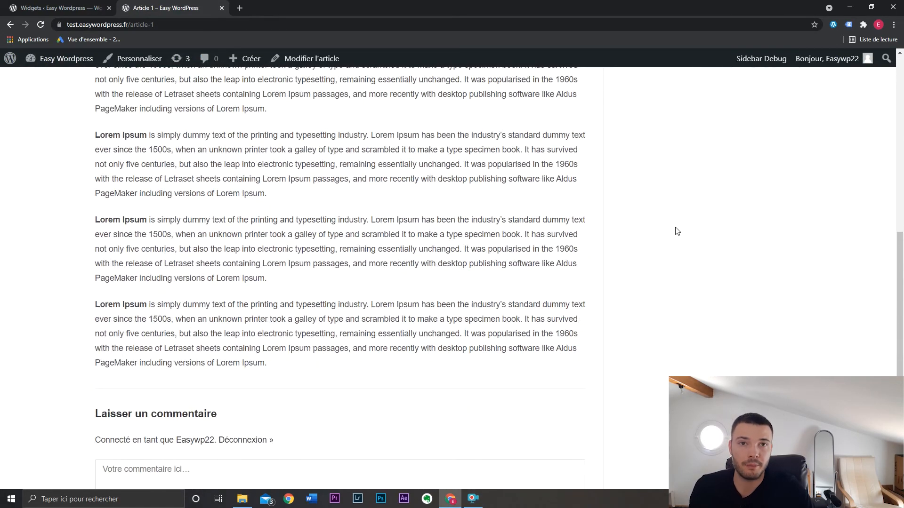
{"action": "scroll", "coordinate": [677, 230], "scroll_direction": "up", "scroll_amount": 5}
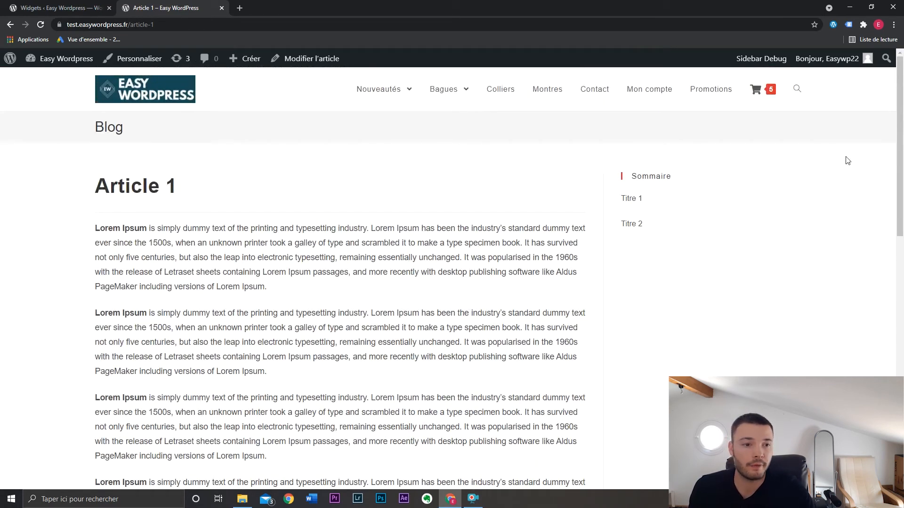
{"action": "scroll", "coordinate": [807, 208], "scroll_direction": "down", "scroll_amount": 5}
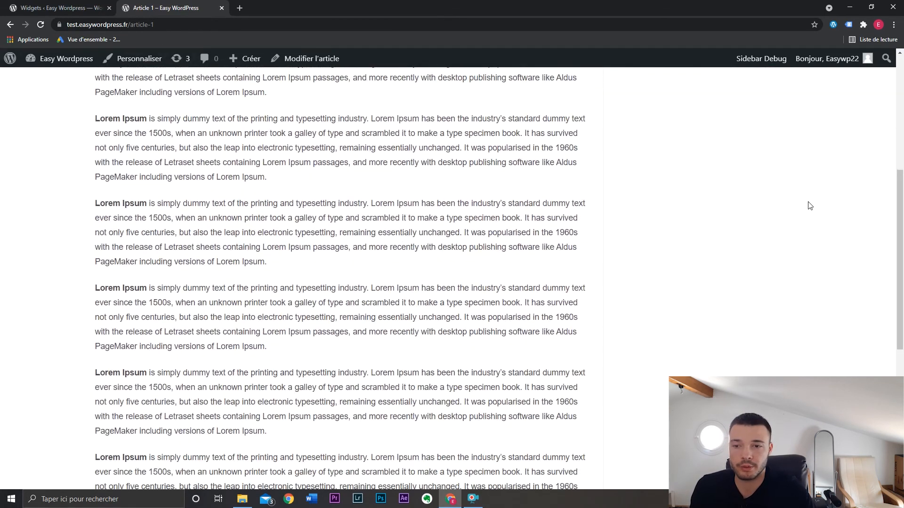
{"action": "scroll", "coordinate": [808, 205], "scroll_direction": "up", "scroll_amount": 5}
Open the dashboard separately, search the plugin directory for "sticky sidebar", install and activate WP Sticky Sidebar, and open its settings.
{"action": "mouse_move", "coordinate": [57, 59]}
{"action": "middle_click", "coordinate": [53, 78]}
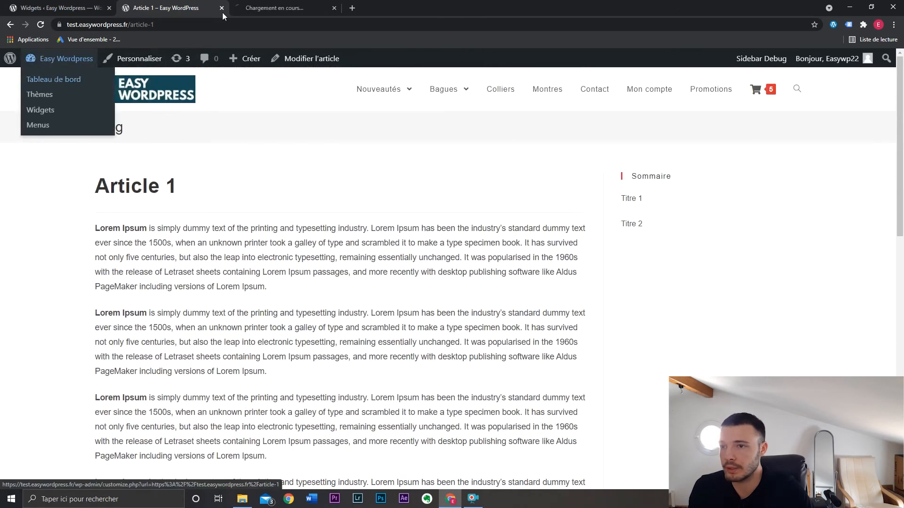
{"action": "left_click", "coordinate": [281, 6]}
{"action": "mouse_move", "coordinate": [70, 349]}
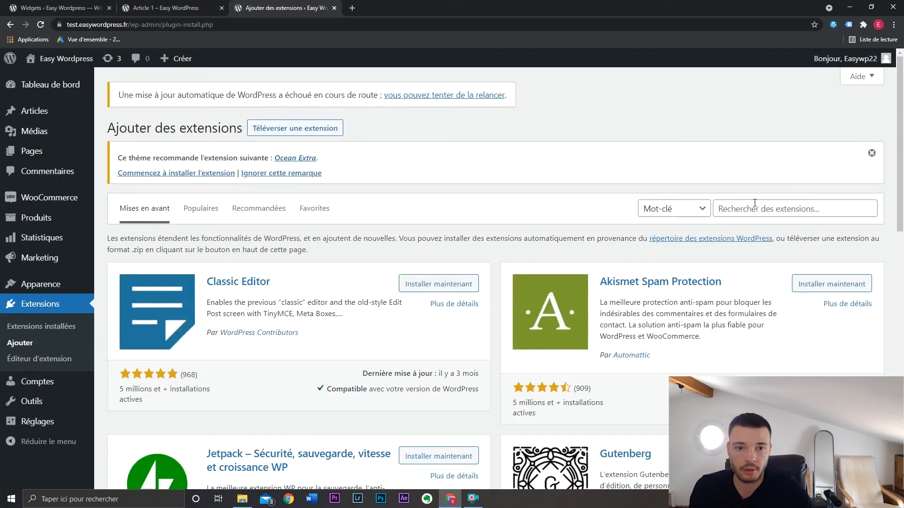
{"action": "left_click", "coordinate": [754, 203]}
{"action": "type", "text": "stick"}
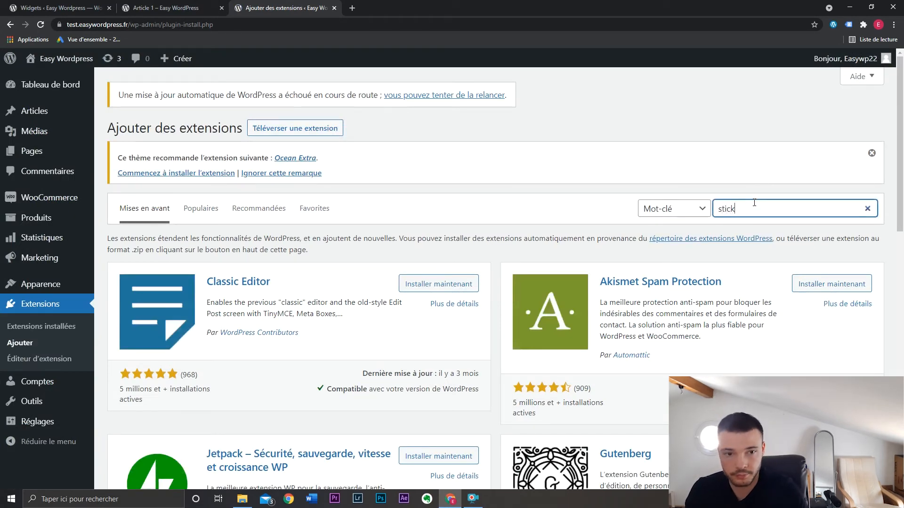
{"action": "type", "text": "y sidebar"}
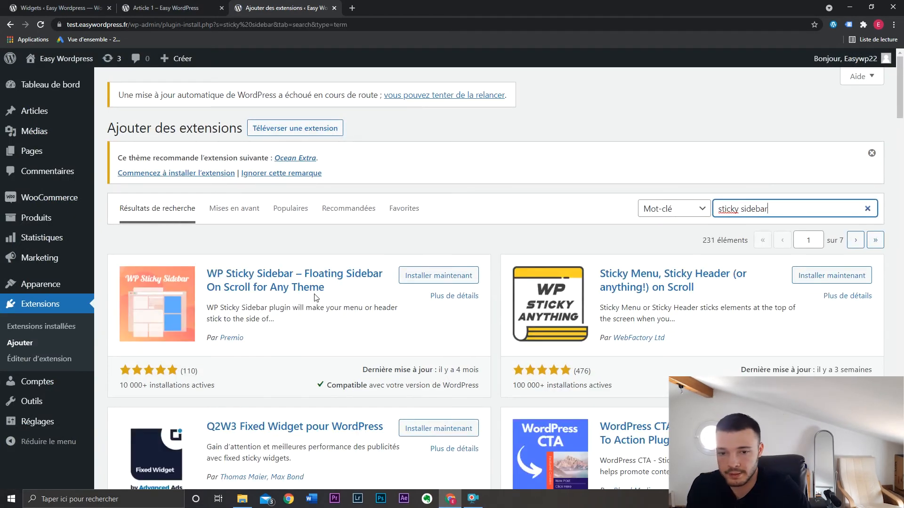
{"action": "left_click", "coordinate": [449, 281]}
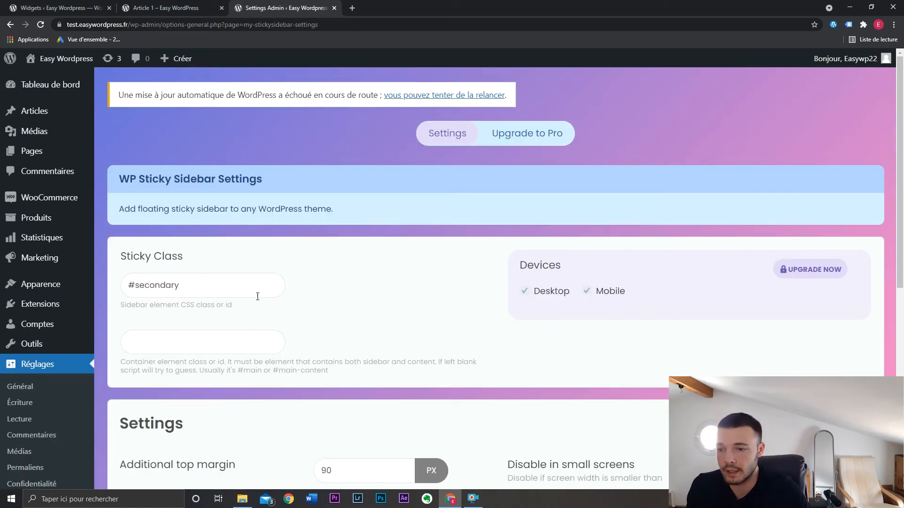
Check the Sticky Class setting and inspect the sidebar container on the Article 1 page with the developer tools to find its id.
{"action": "left_click_drag", "start_coordinate": [181, 285], "coordinate": [128, 284]}
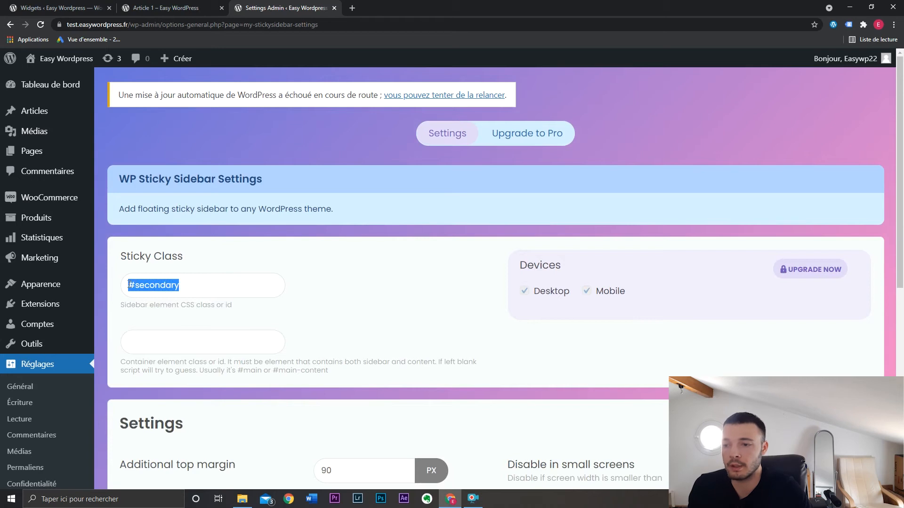
{"action": "left_click", "coordinate": [334, 297]}
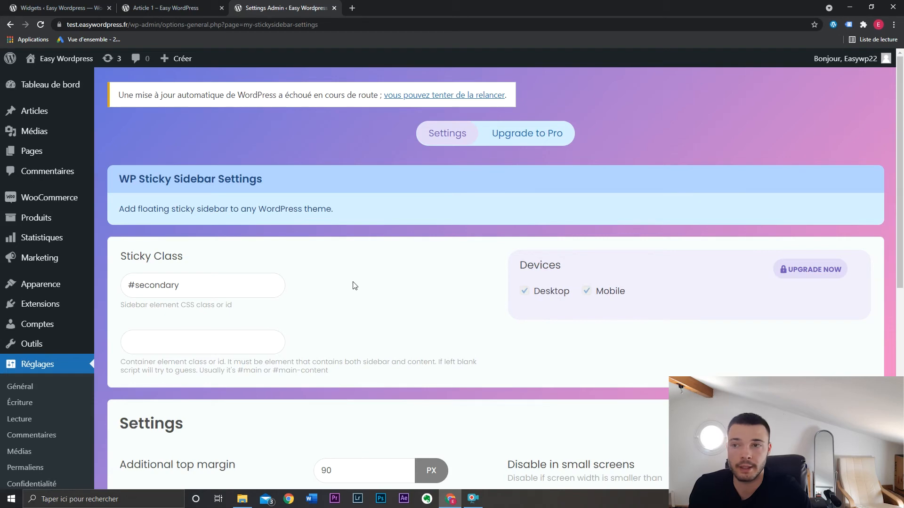
{"action": "left_click", "coordinate": [155, 7]}
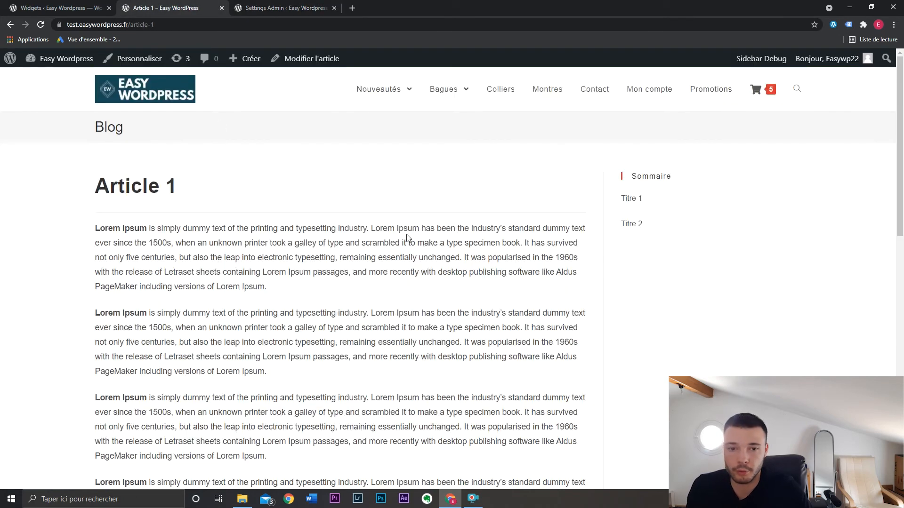
{"action": "right_click", "coordinate": [624, 269]}
{"action": "left_click", "coordinate": [664, 396]}
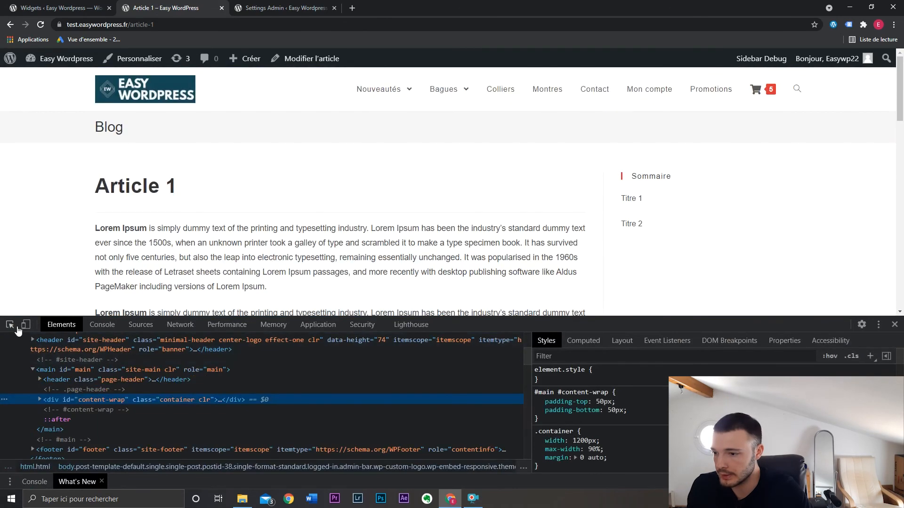
{"action": "left_click", "coordinate": [11, 326]}
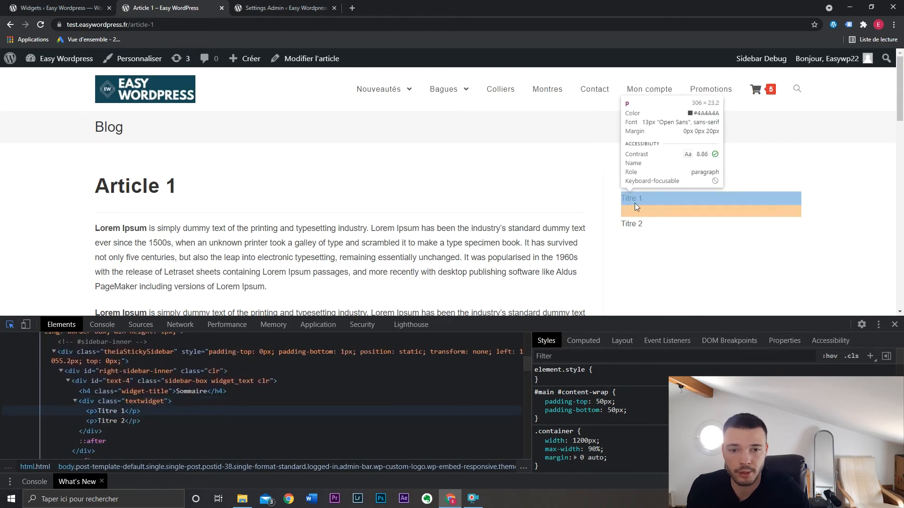
{"action": "left_click", "coordinate": [613, 201]}
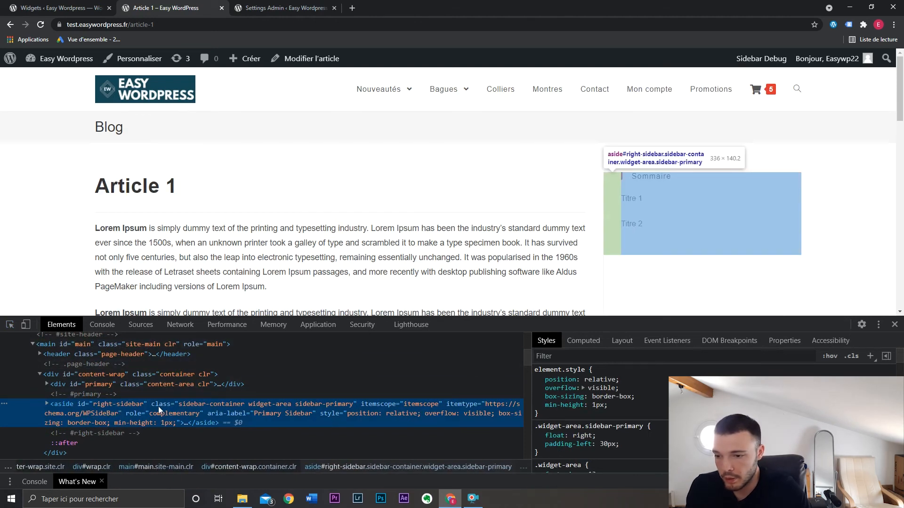
Copy the sidebar's sidebar-container class from the Article 1 page code, replace the Sticky Class value with it, and save the WP Sticky Sidebar settings.
{"action": "double_click", "coordinate": [223, 403]}
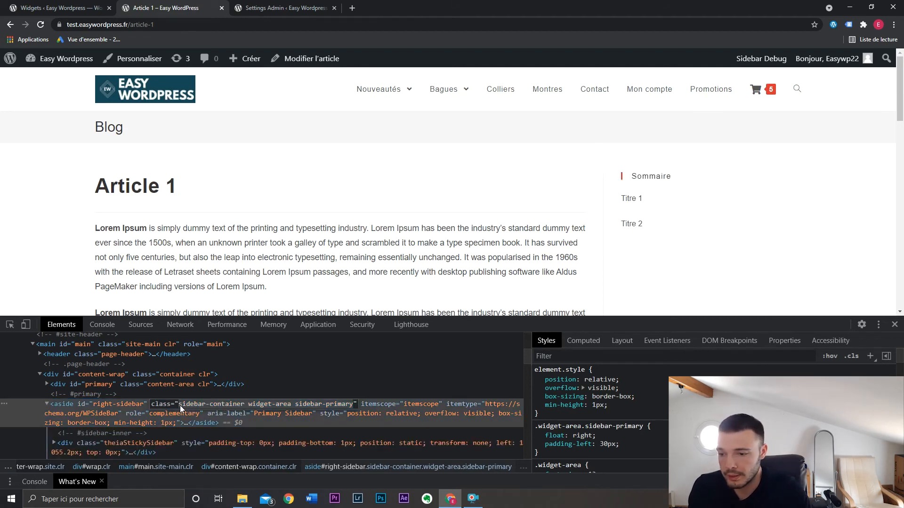
{"action": "left_click", "coordinate": [229, 405]}
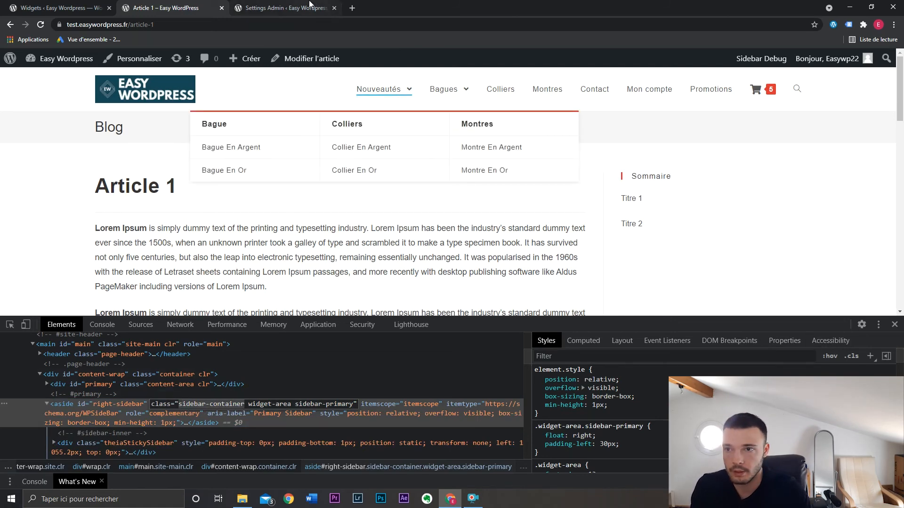
{"action": "left_click", "coordinate": [283, 8]}
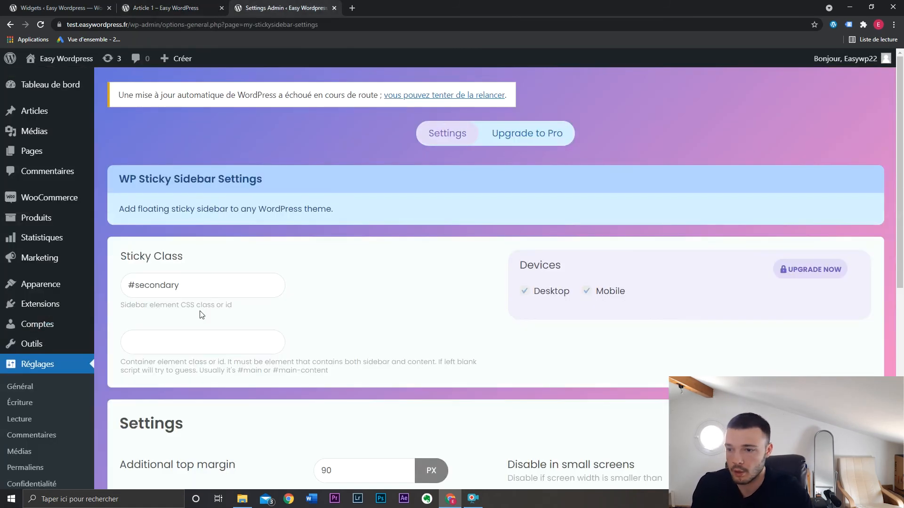
{"action": "left_click_drag", "start_coordinate": [181, 286], "coordinate": [111, 293]}
{"action": "type", "text": "sidebar-container"}
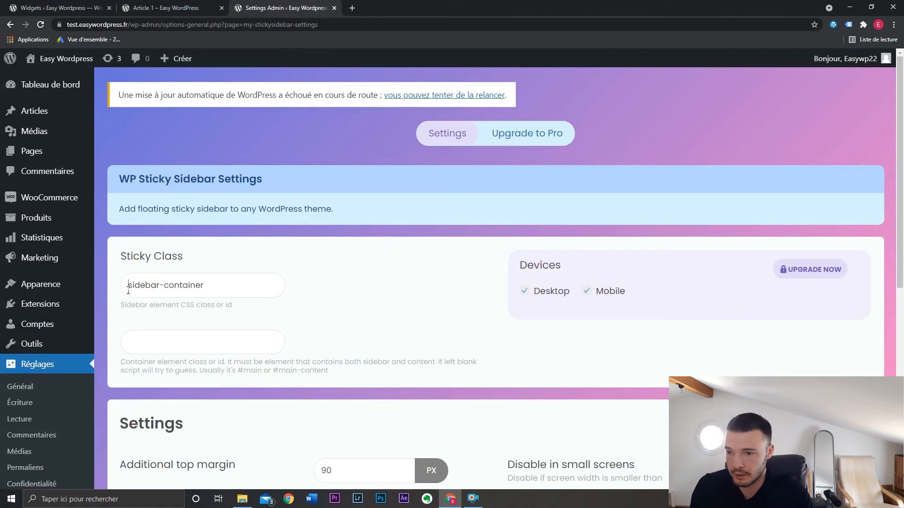
{"action": "scroll", "coordinate": [425, 298], "scroll_direction": "down", "scroll_amount": 8}
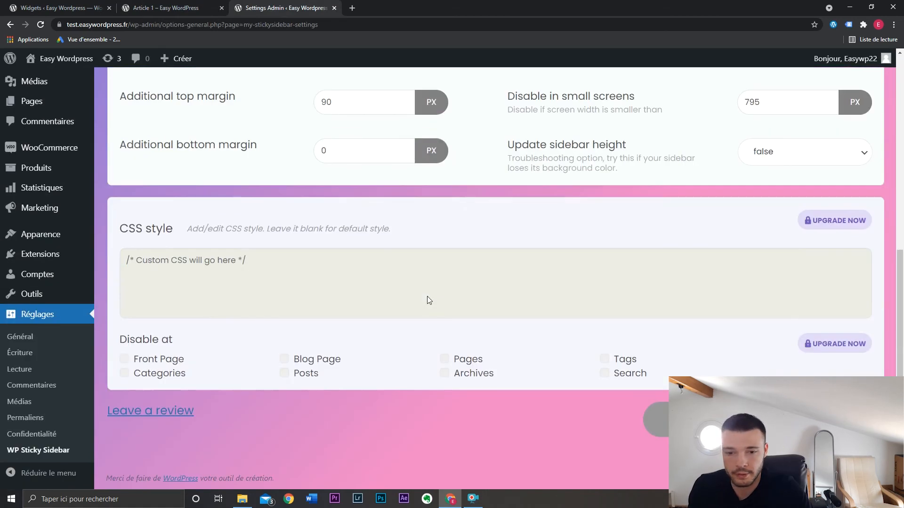
{"action": "left_click", "coordinate": [702, 419]}
Return to the Article 1 page, close the developer tools, and check how the Sommaire sidebar behaves along the length of the article.
{"action": "left_click", "coordinate": [166, 8]}
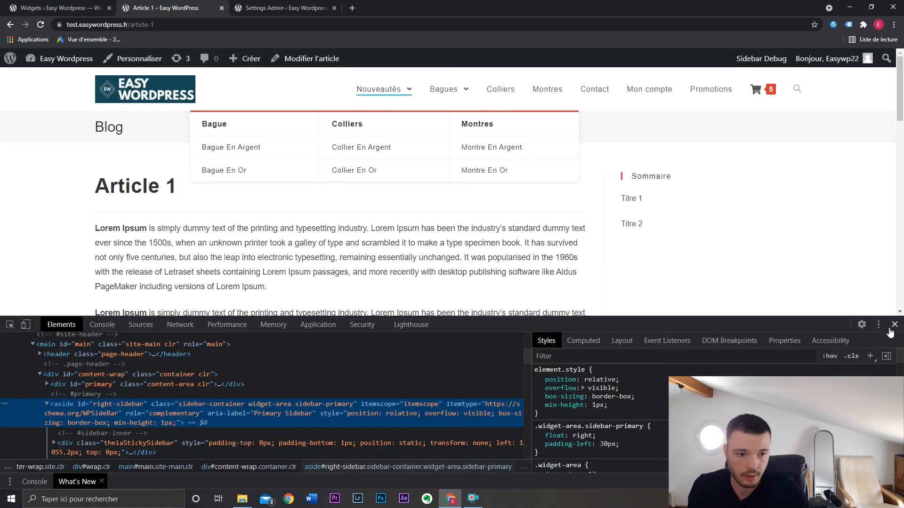
{"action": "left_click", "coordinate": [888, 328]}
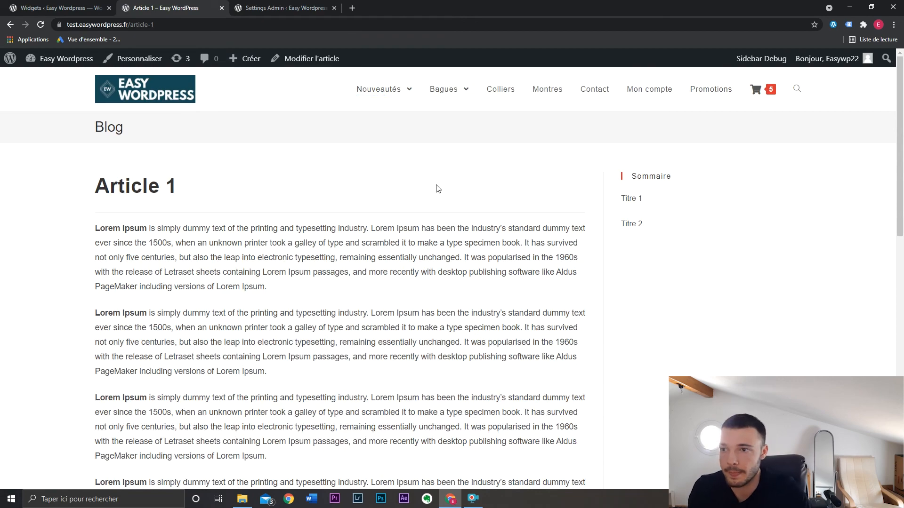
{"action": "scroll", "coordinate": [495, 254], "scroll_direction": "down", "scroll_amount": 12}
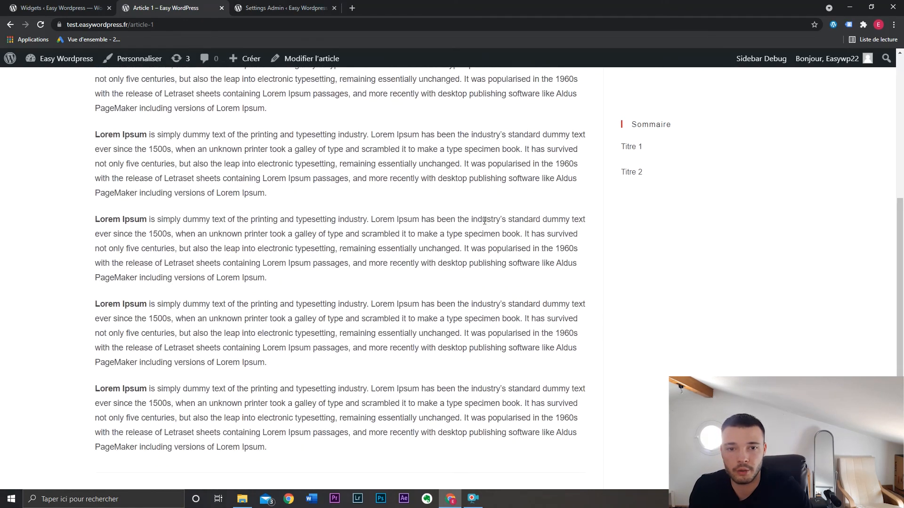
{"action": "scroll", "coordinate": [485, 224], "scroll_direction": "up", "scroll_amount": 15}
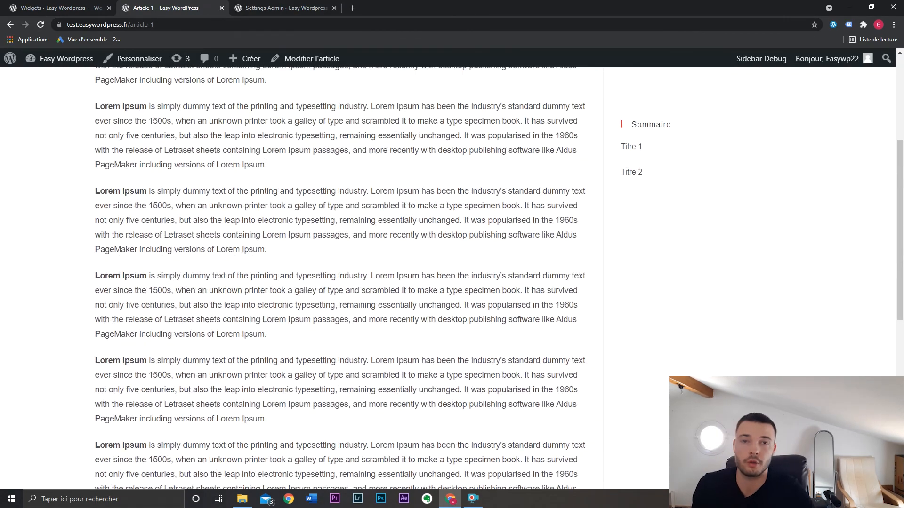